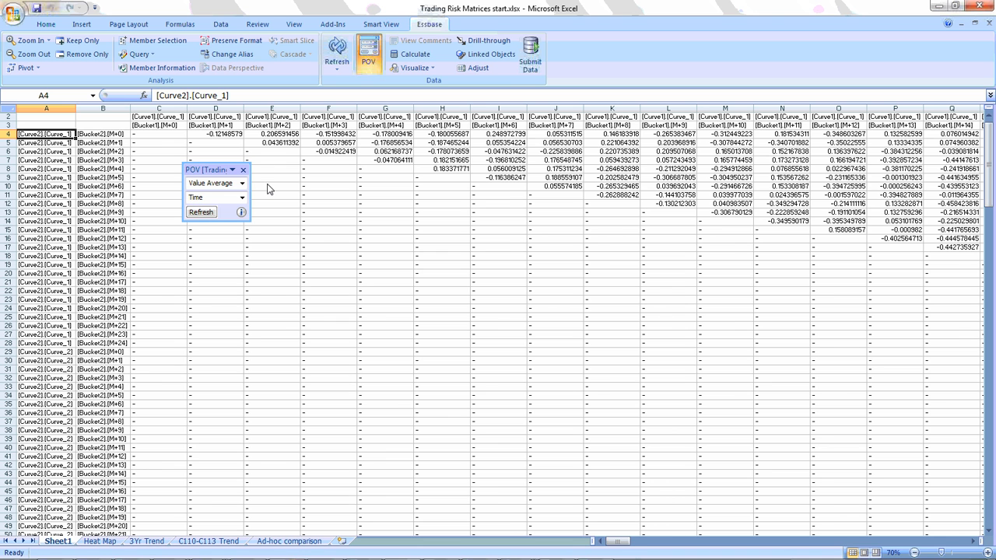
Examine the full extent of the value matrix on Sheet1, from an overview back to readable size.
scroll(267, 187, down, 3)
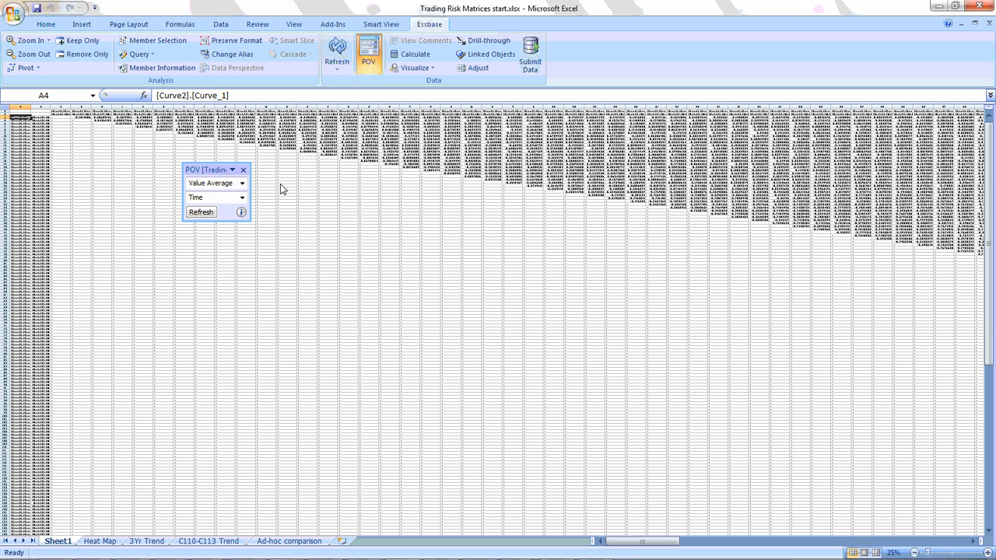
scroll(281, 188, down, 1)
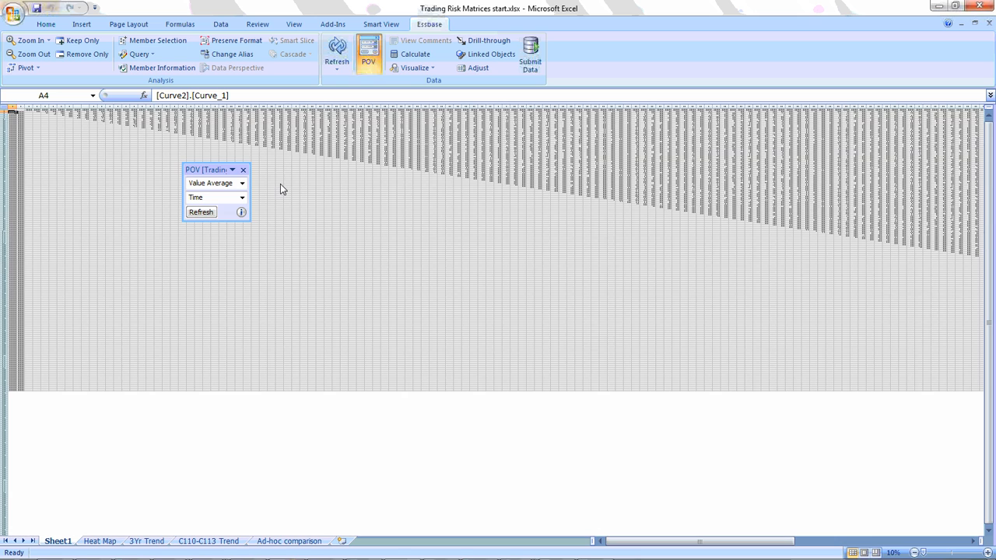
scroll(281, 188, up, 2)
scroll(281, 183, up, 1)
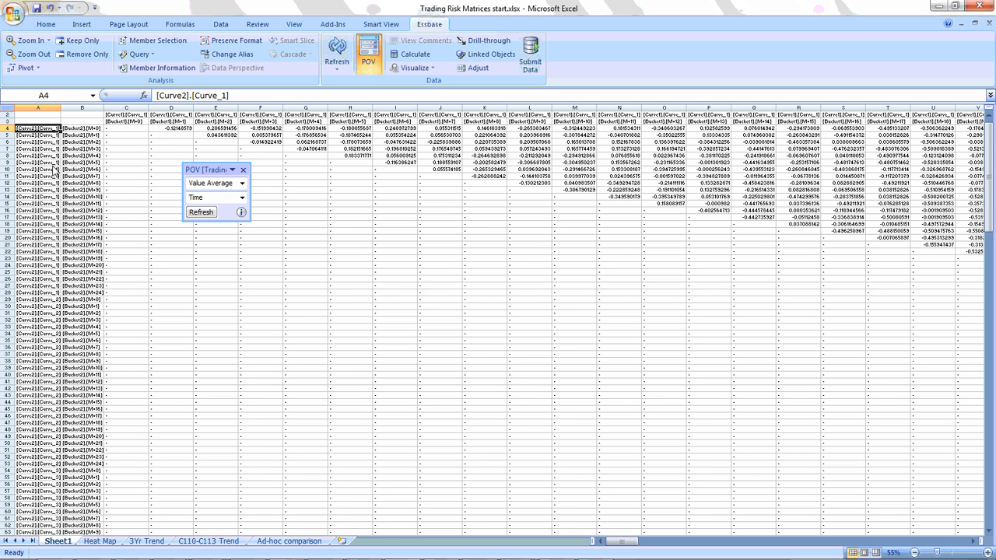
scroll(161, 141, up, 1)
scroll(162, 148, up, 1)
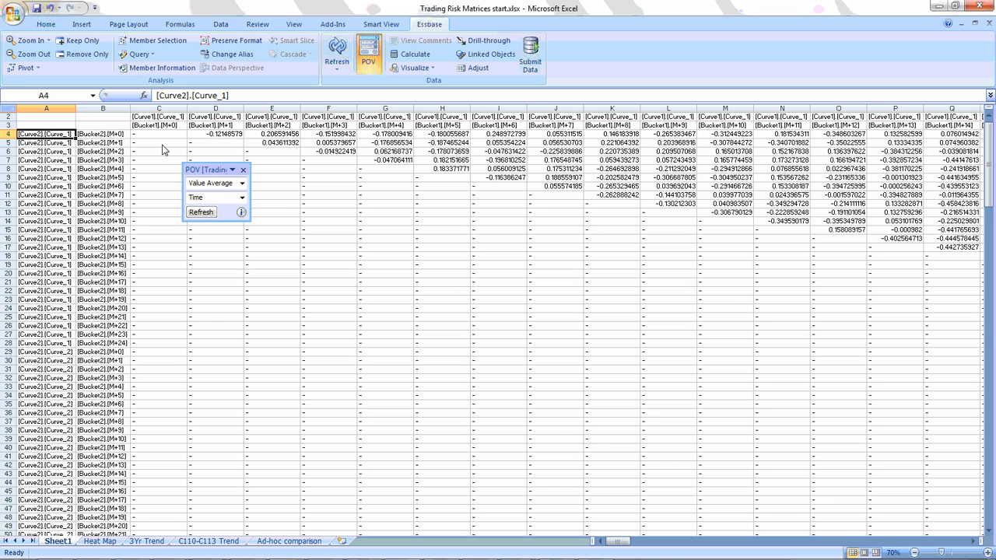
Review the available members of the Curve2 and Bucket2 dimensions in Member Selection.
click(174, 48)
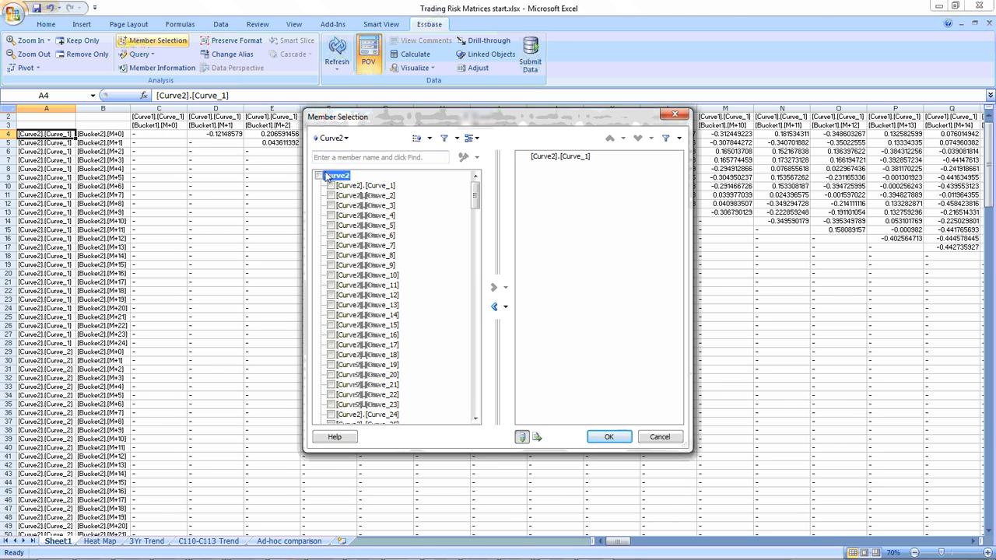
mouse_move(476, 196)
mouse_down()
mouse_move(488, 379)
mouse_move(482, 182)
mouse_up()
click(331, 137)
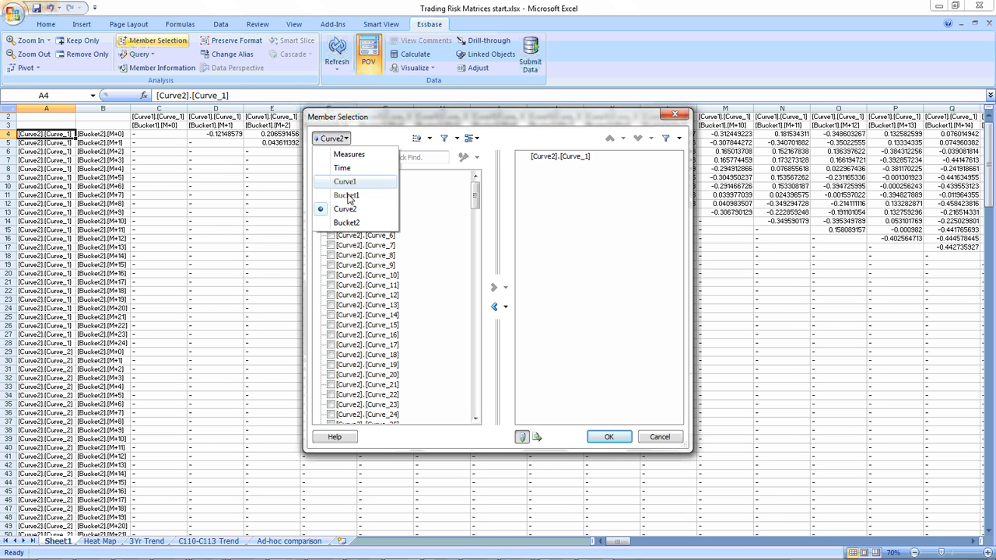
click(346, 222)
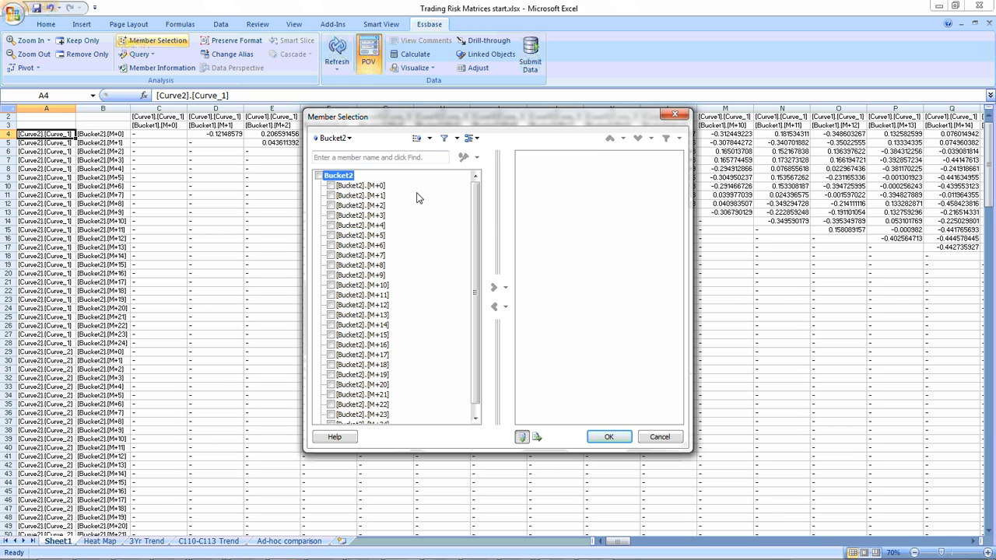
Examine the Time hierarchy down to the months of Q1-11 and the Measures members, and leave Member Selection without changes.
click(349, 138)
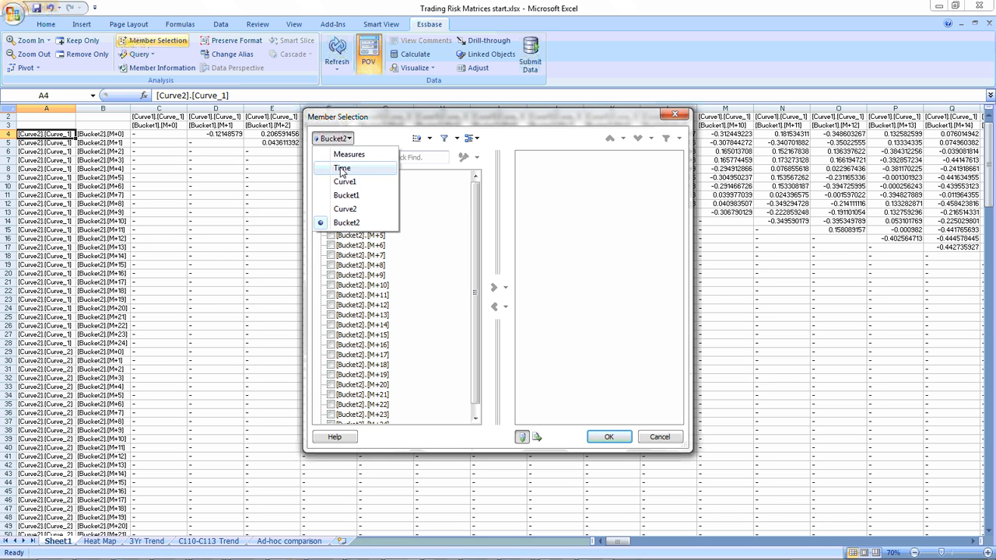
click(342, 169)
click(321, 196)
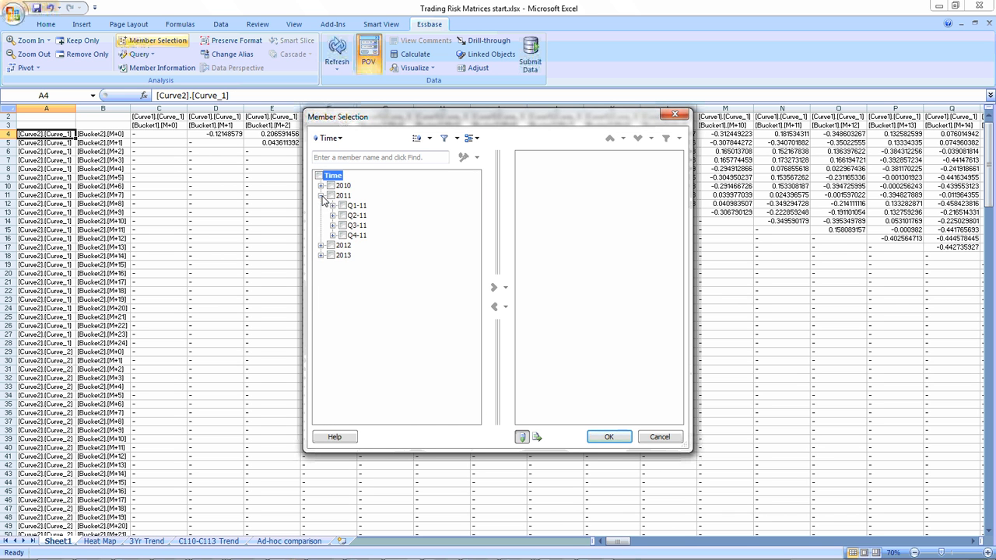
click(332, 206)
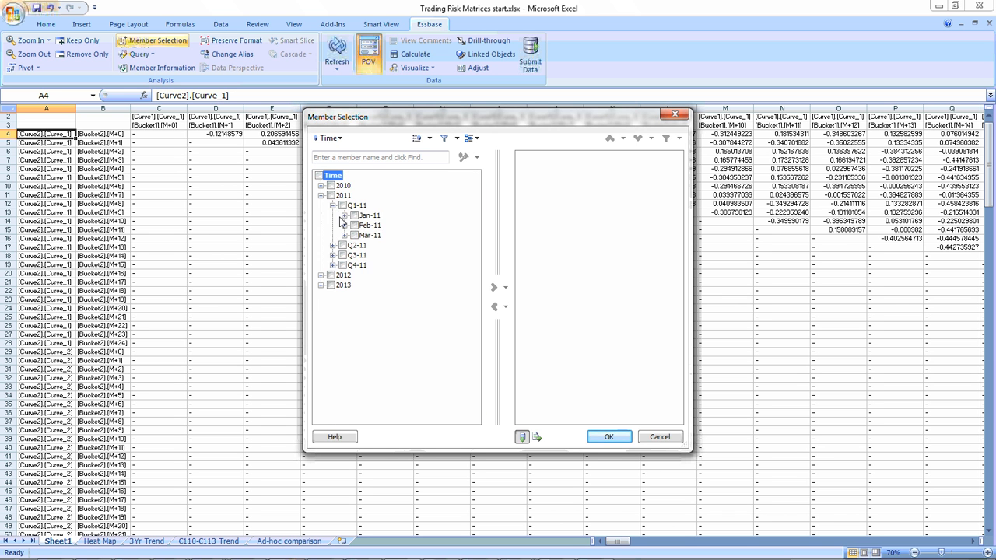
click(349, 138)
click(347, 150)
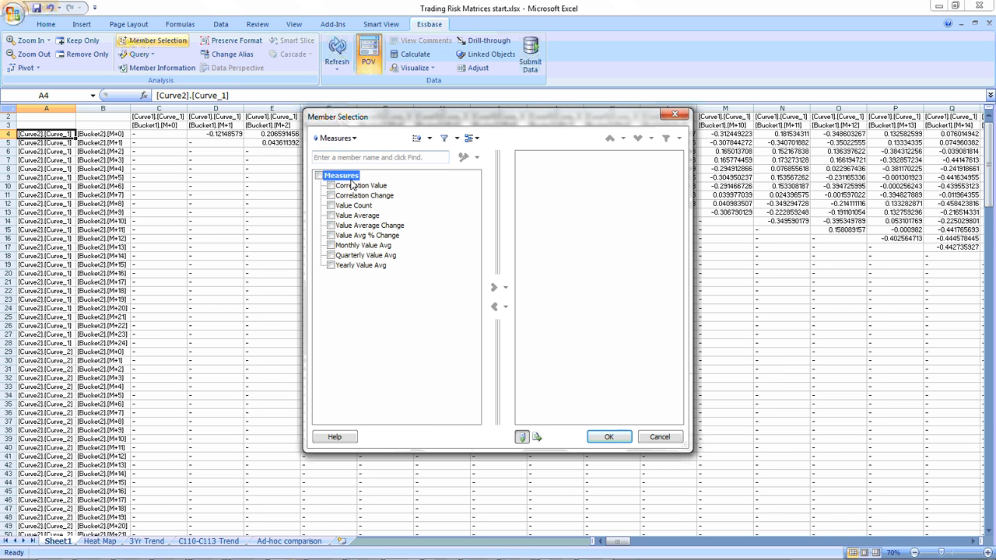
click(659, 438)
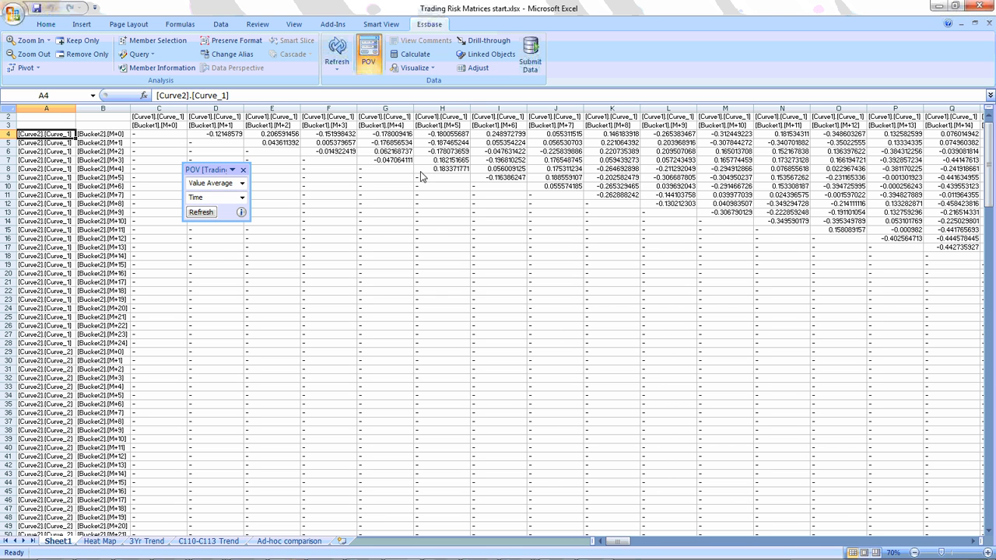
Examine how far the Curve1 headers in row 2 extend across Sheet1, and return to the start of the row.
click(183, 116)
key(ctrl+Right)
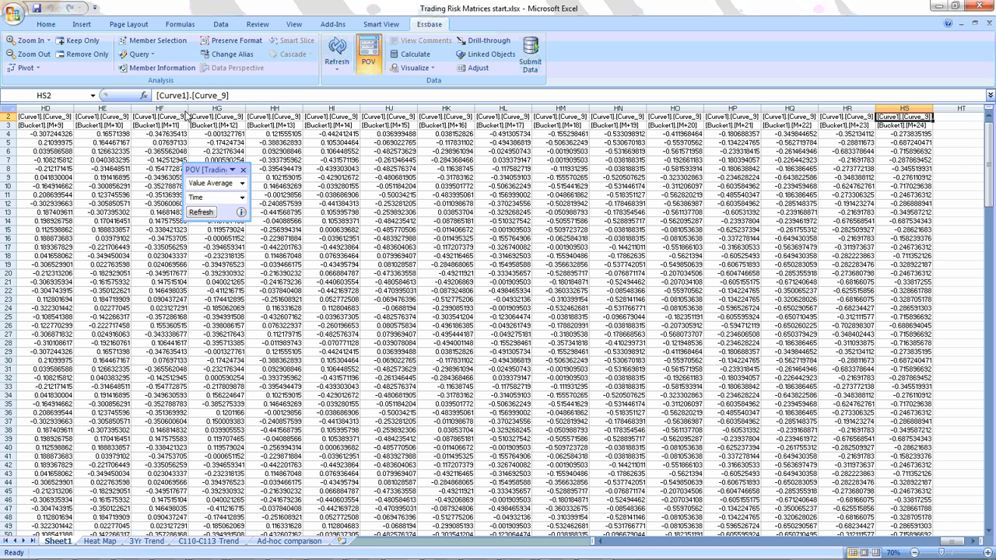
key(ctrl+shift+Left)
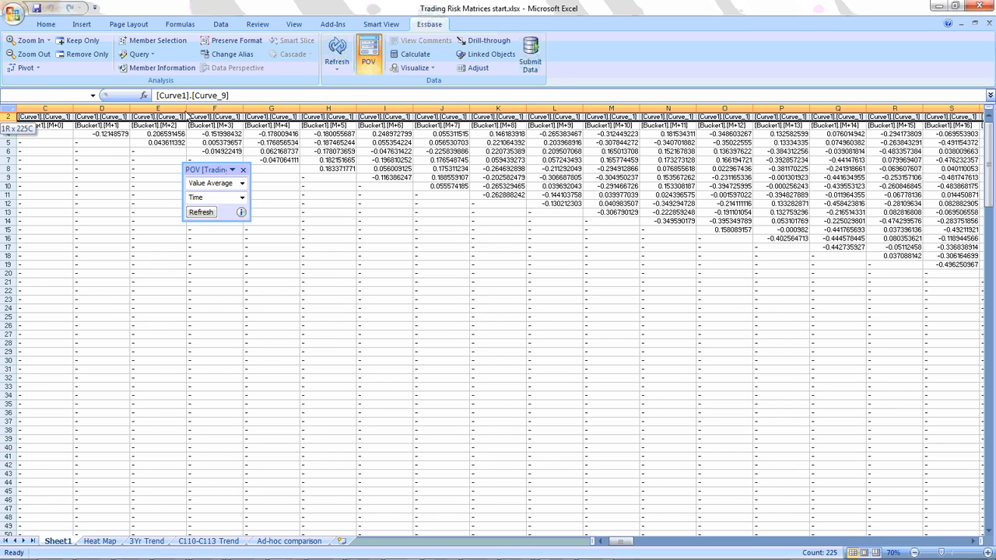
key(Home)
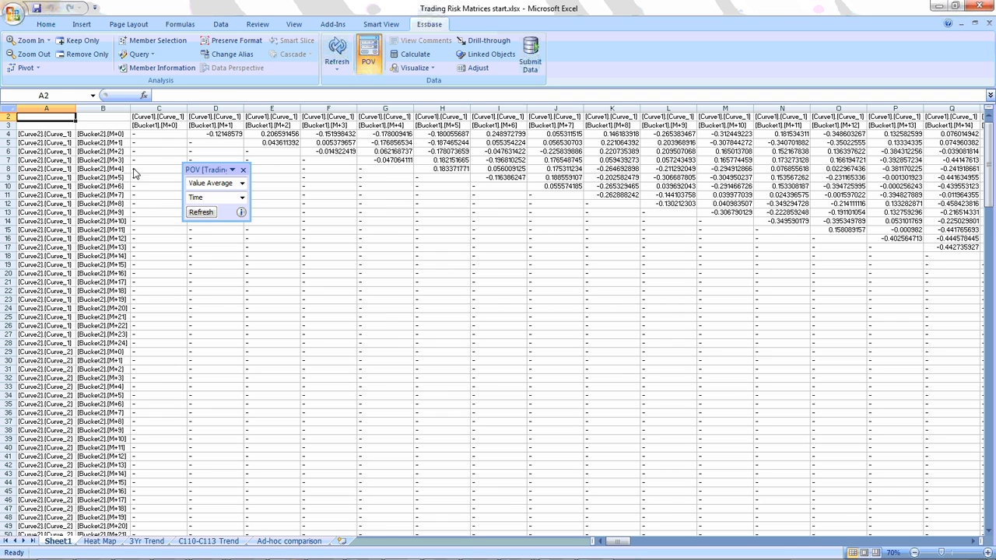
click(155, 121)
key(ctrl+Right)
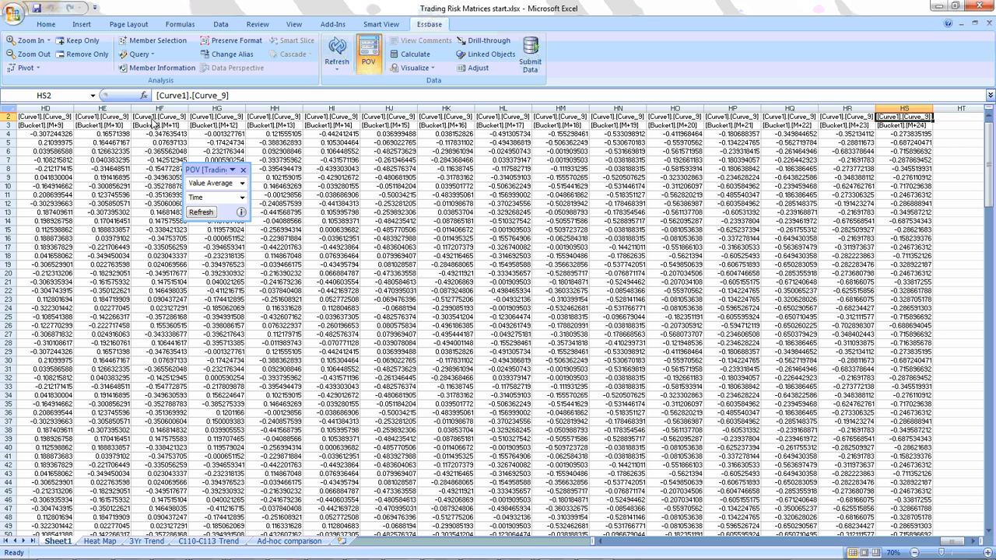
key(ctrl+Left)
key(Home)
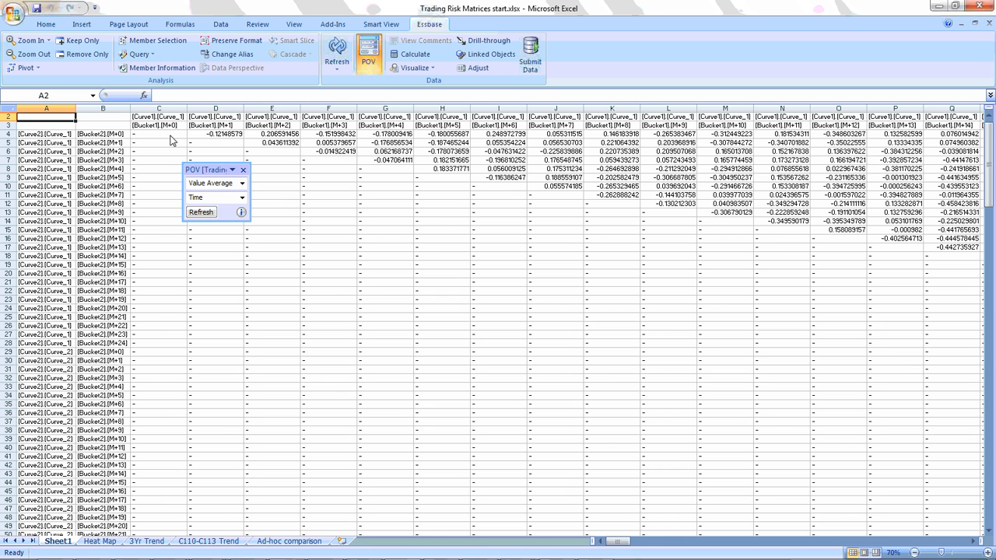
Open the Heat Map sheet at 10% zoom and refresh it with the POV time set to 15-Aug-11.
click(101, 544)
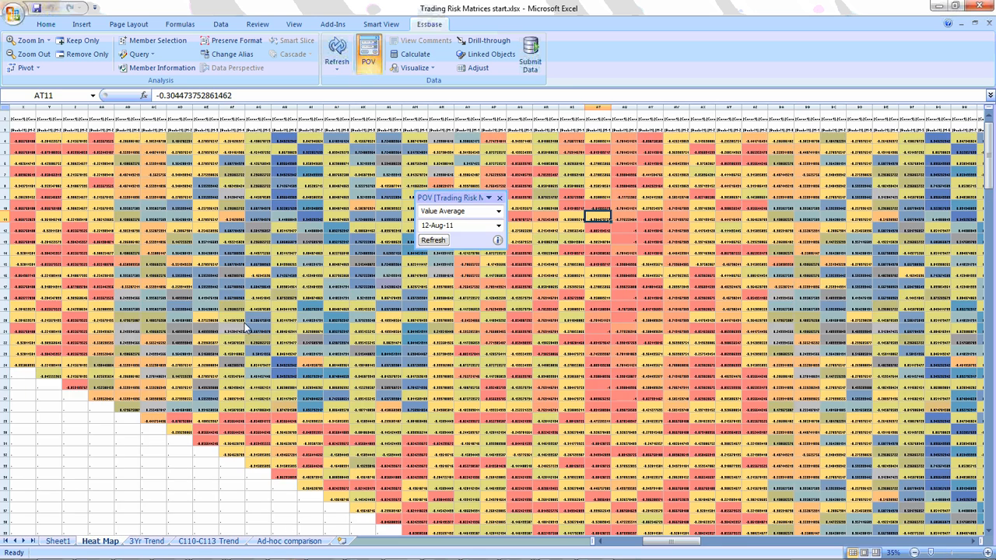
scroll(246, 328, down, 3)
scroll(246, 327, down, 2)
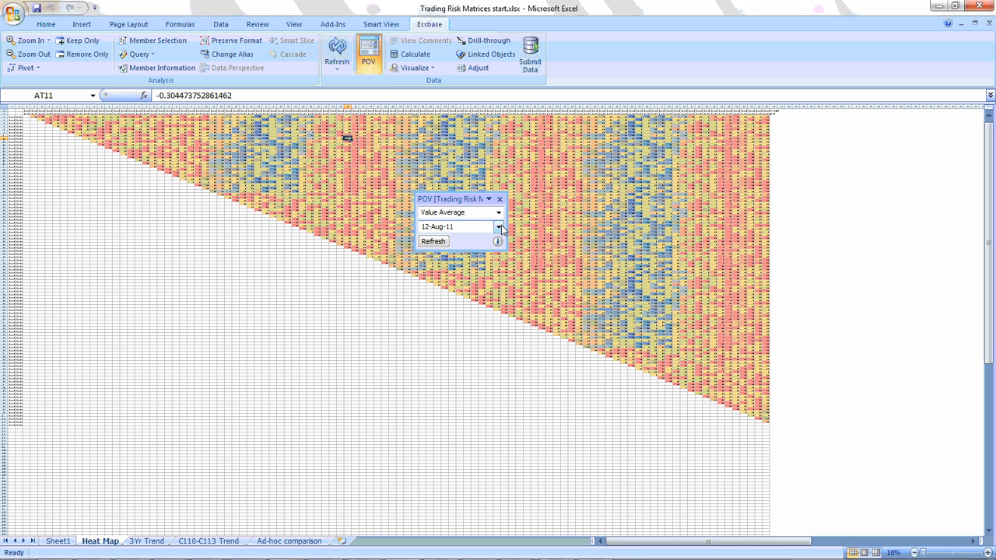
click(498, 227)
click(433, 247)
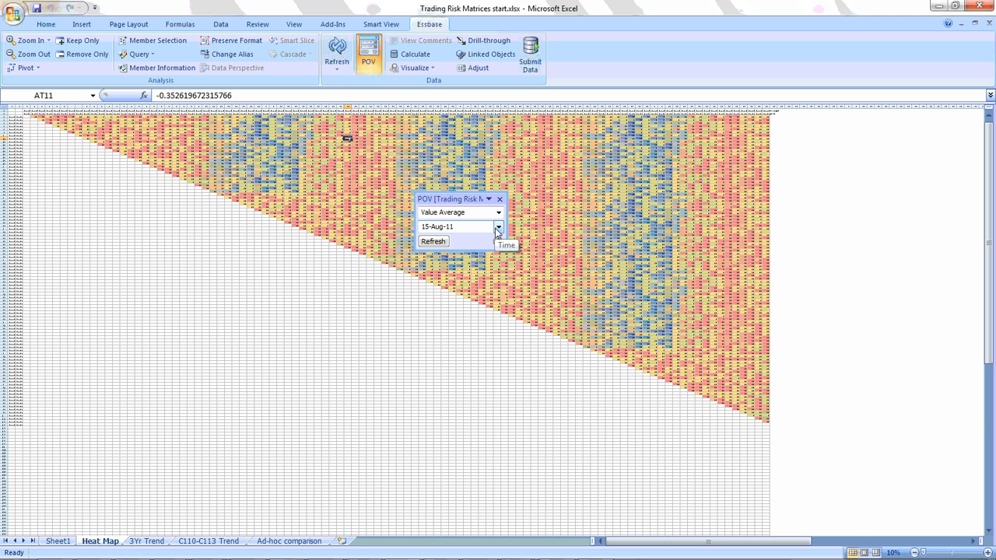
Set the heat map's POV time to 03-Jan-11 and refresh the data.
click(498, 227)
click(463, 239)
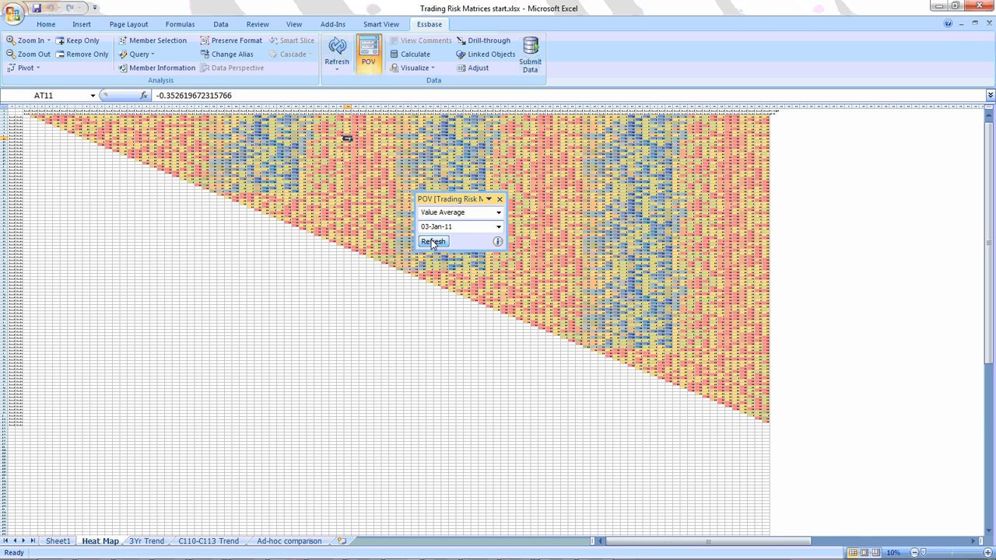
click(434, 242)
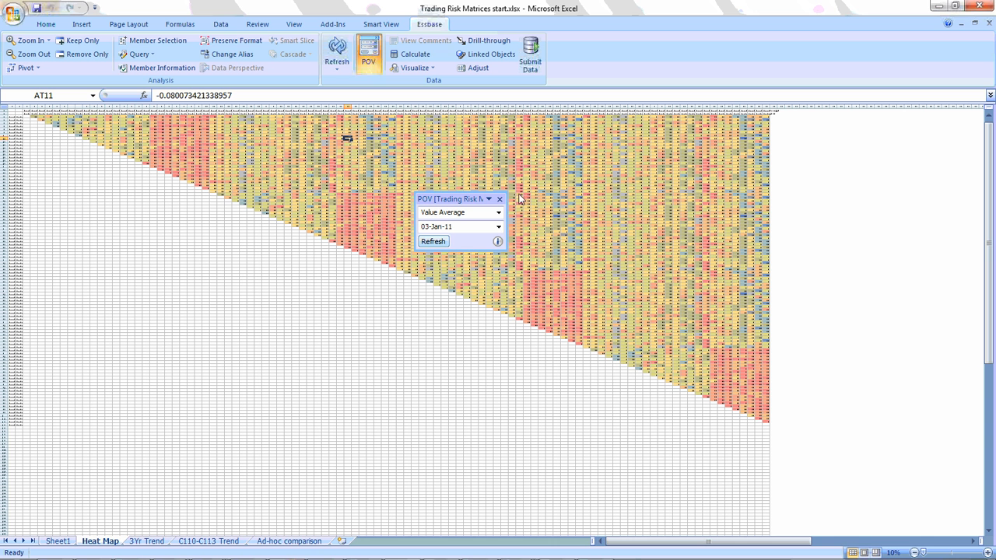
Add the month Jan-11 from Q1-11 of 2011 to the POV's selected Time members.
click(499, 226)
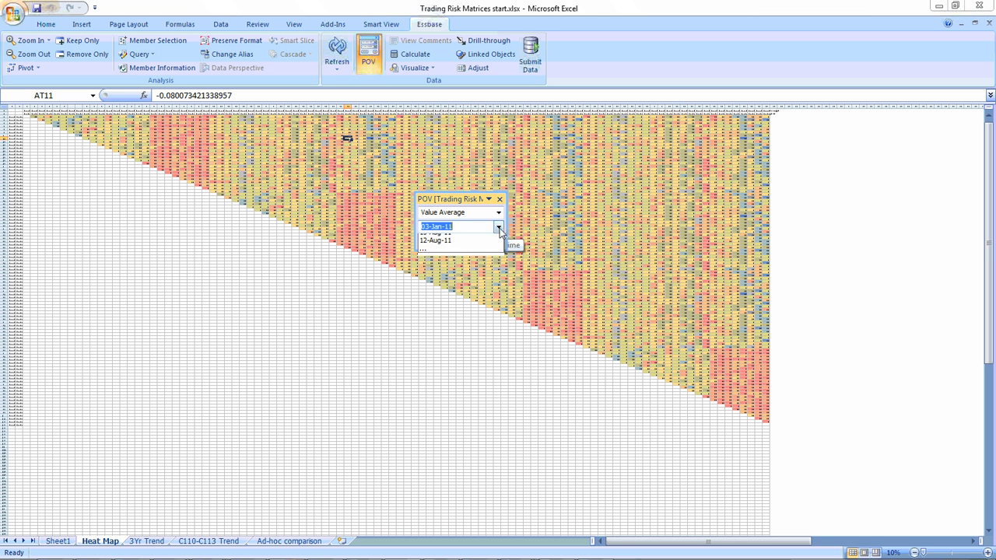
click(432, 266)
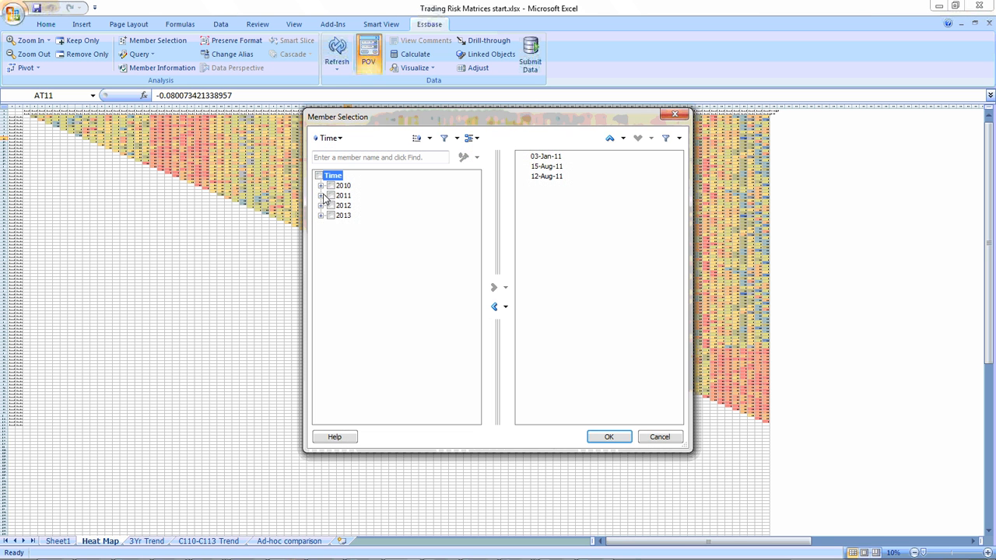
click(321, 195)
click(333, 205)
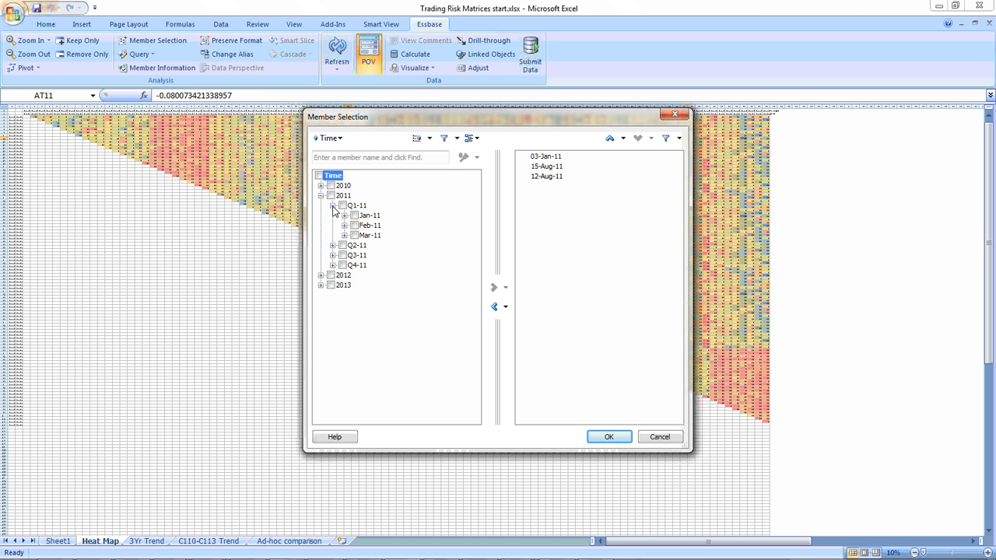
click(366, 216)
click(494, 287)
click(611, 438)
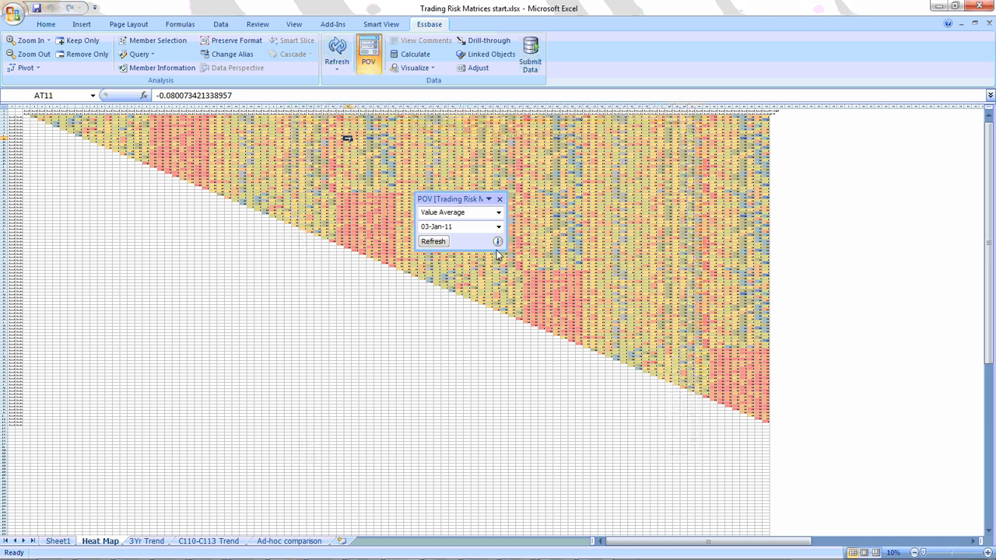
Set the heat map's POV time to Jan-11 and refresh the data.
click(496, 228)
click(436, 266)
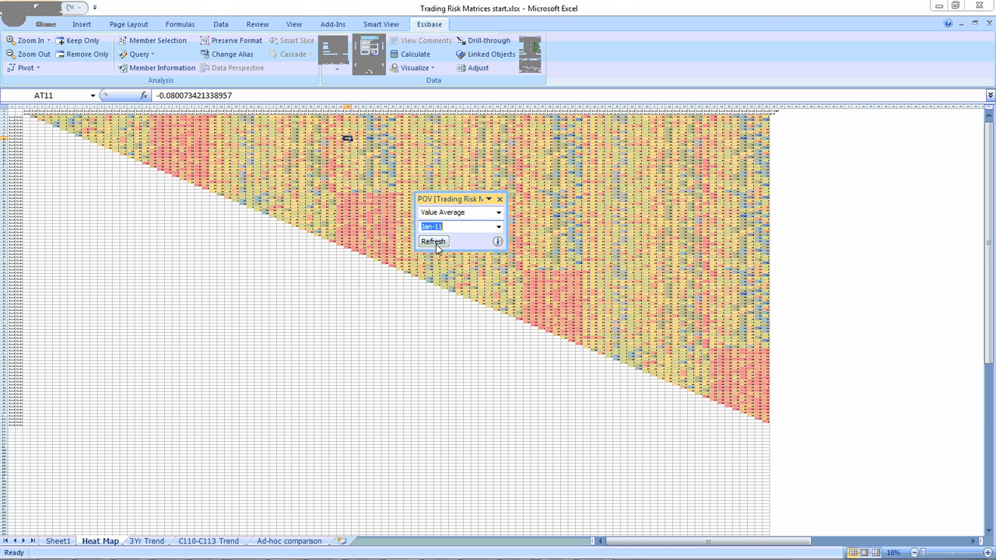
click(435, 242)
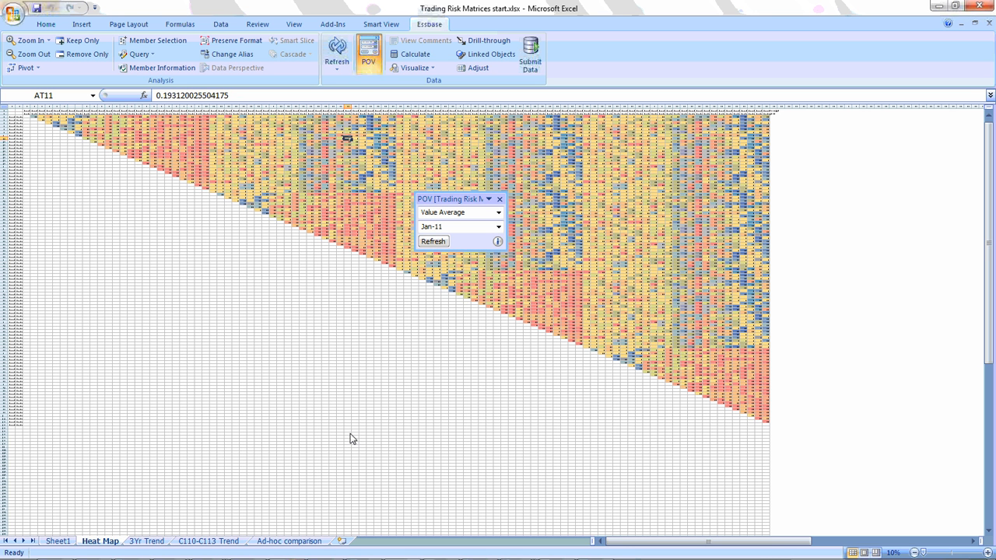
Select cell AV25 on the Heat Map sheet and open the 3Yr Trend sheet.
click(147, 540)
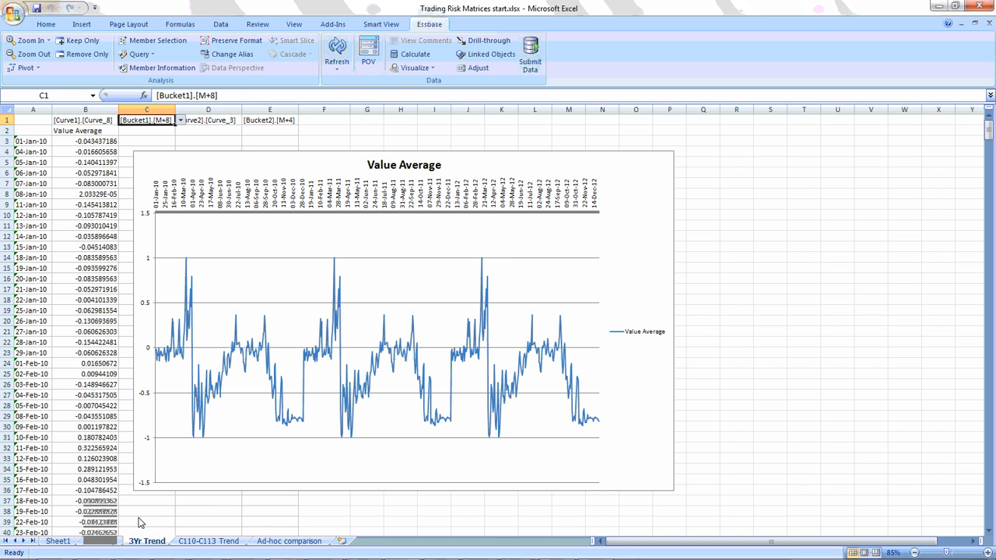
click(100, 541)
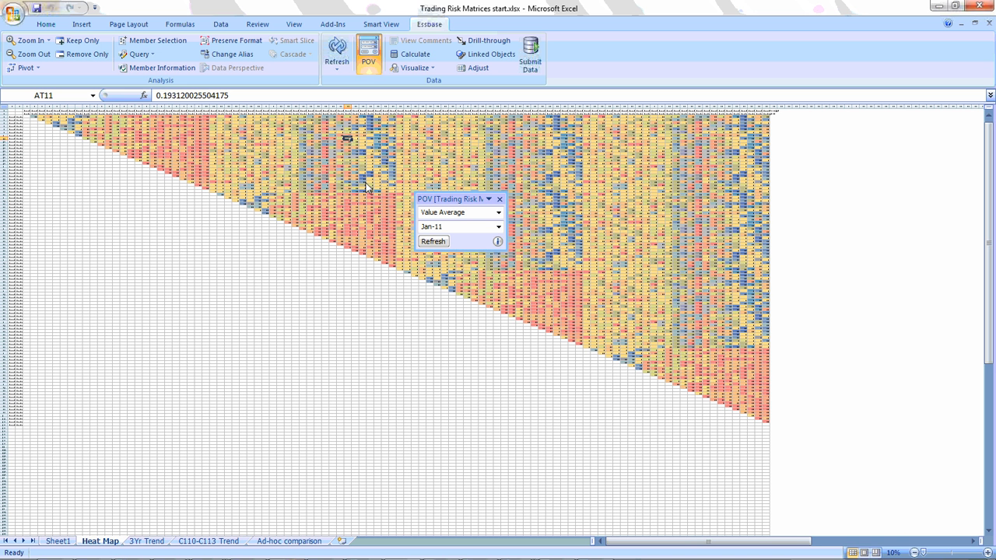
click(362, 184)
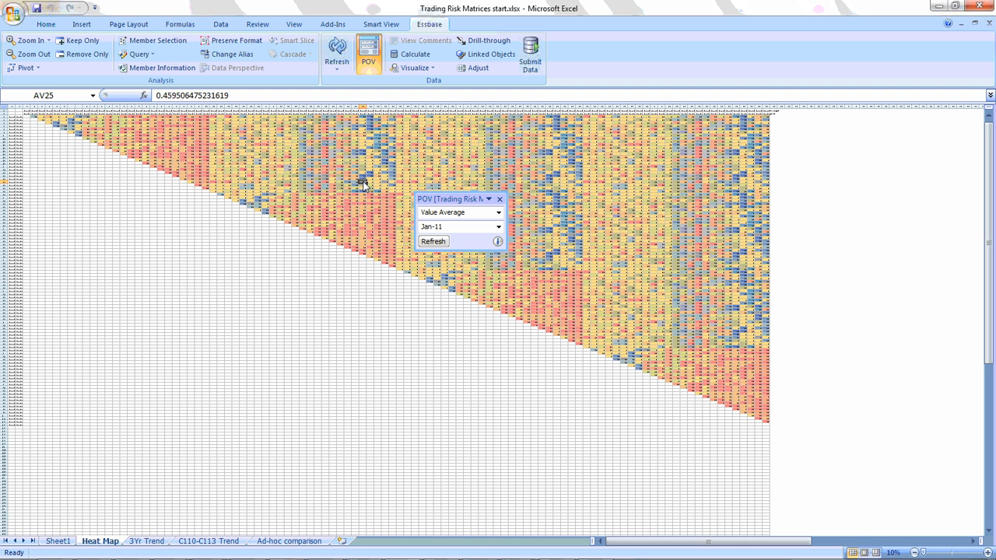
click(147, 541)
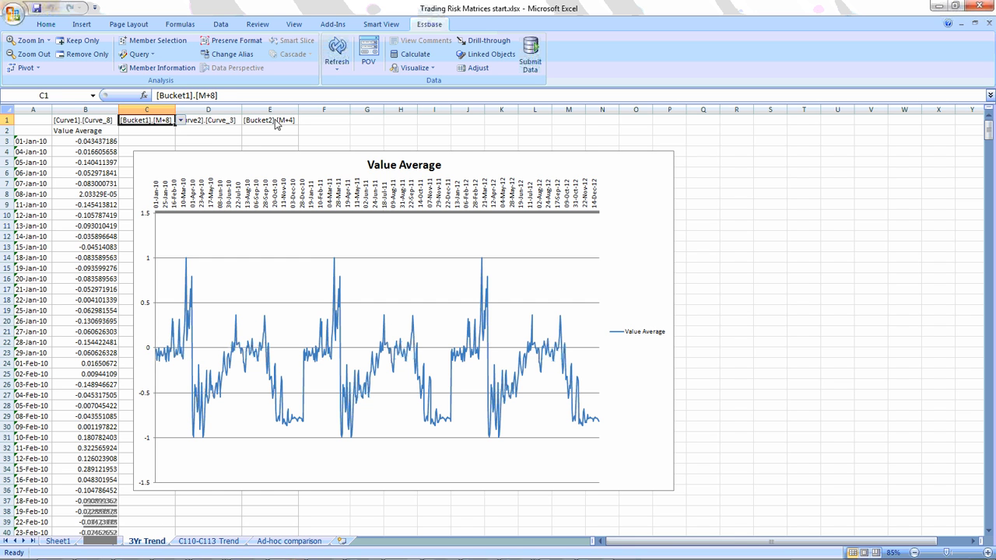
Examine the Curve1 and Bucket1 members offered for cells B1 and C1 of the 3Yr Trend sheet, keeping the current selections.
click(111, 123)
click(123, 121)
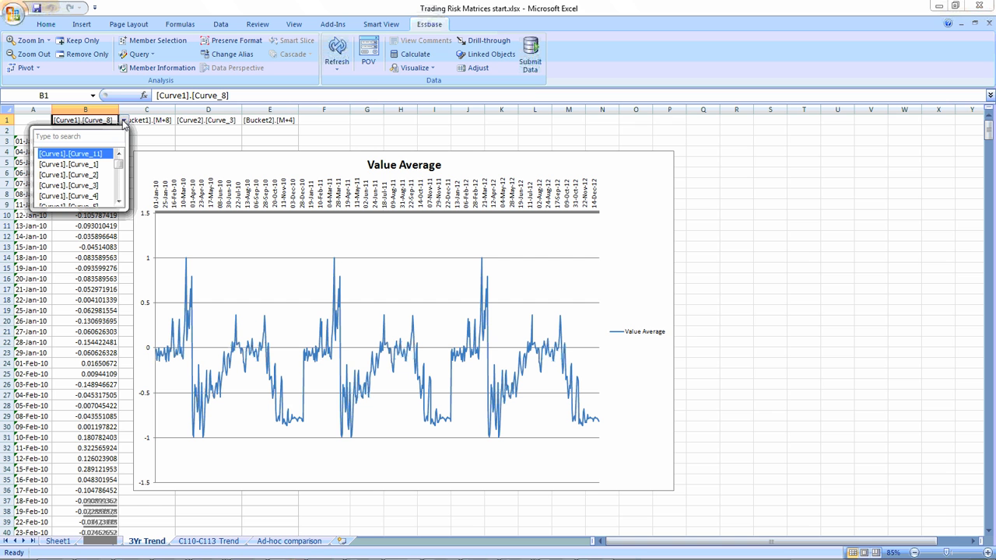
mouse_move(121, 161)
mouse_down()
mouse_move(121, 193)
mouse_move(122, 158)
mouse_up()
click(162, 126)
click(171, 125)
click(179, 121)
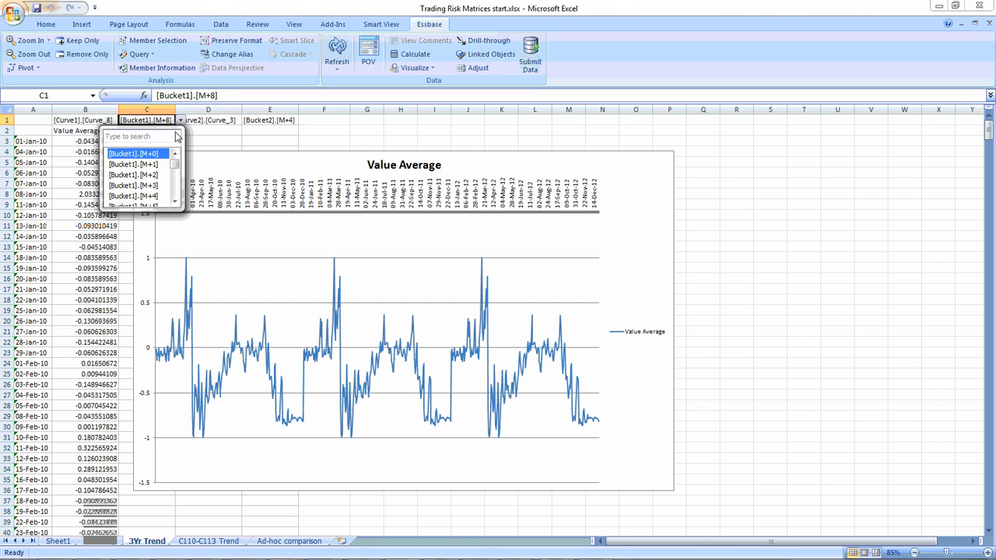
mouse_move(173, 162)
mouse_down()
mouse_move(175, 185)
mouse_move(177, 159)
mouse_up()
click(181, 122)
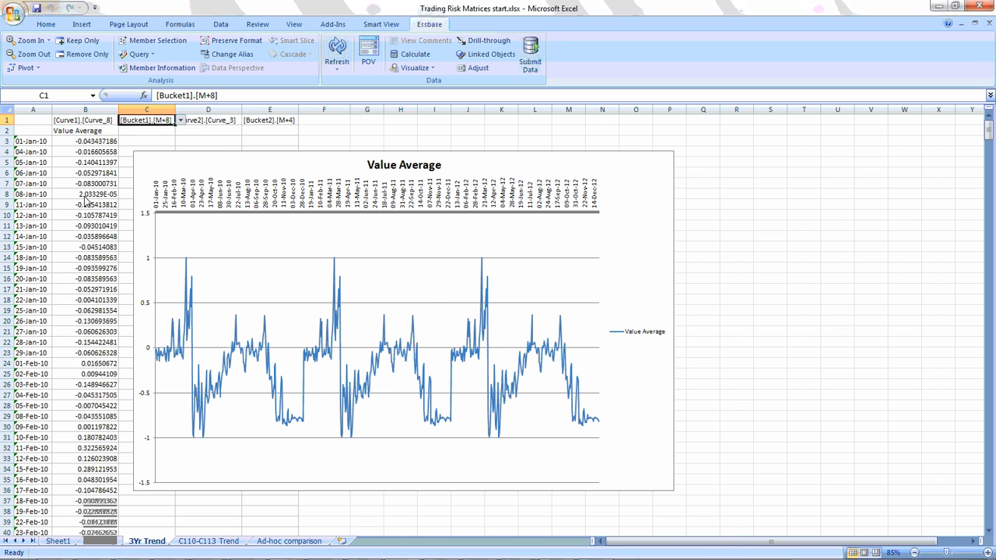
Set the Bucket2 member in cell E1 to M+0 and load the trend data for it.
click(273, 122)
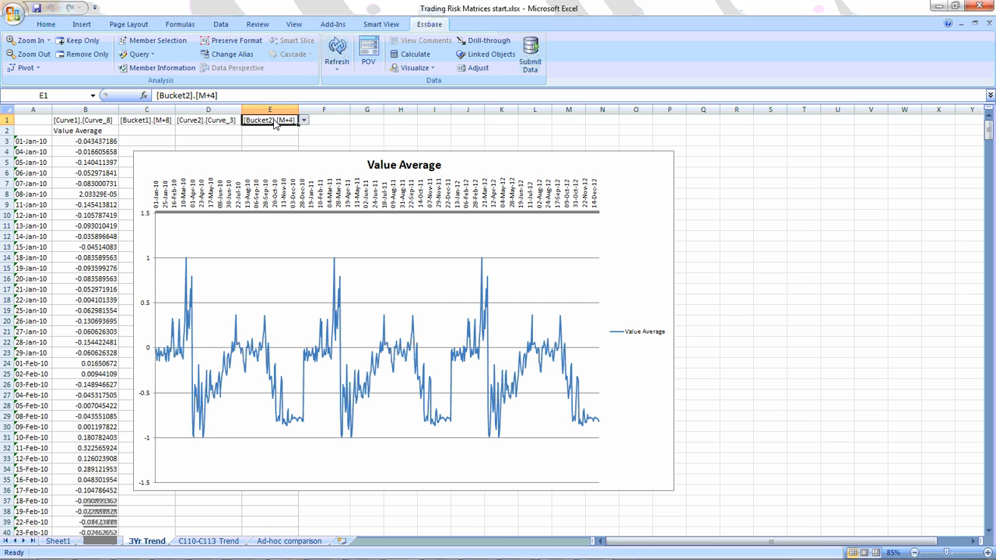
click(305, 121)
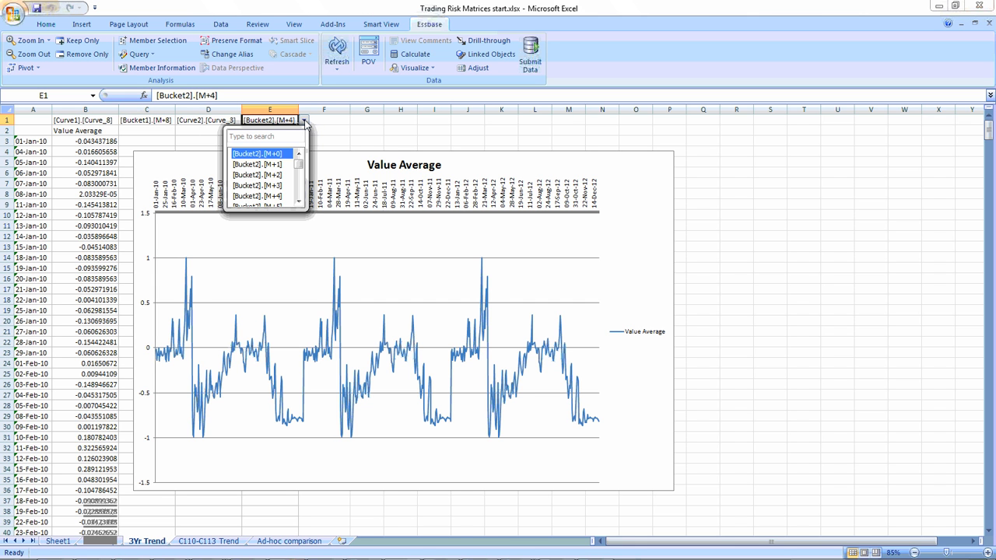
click(281, 155)
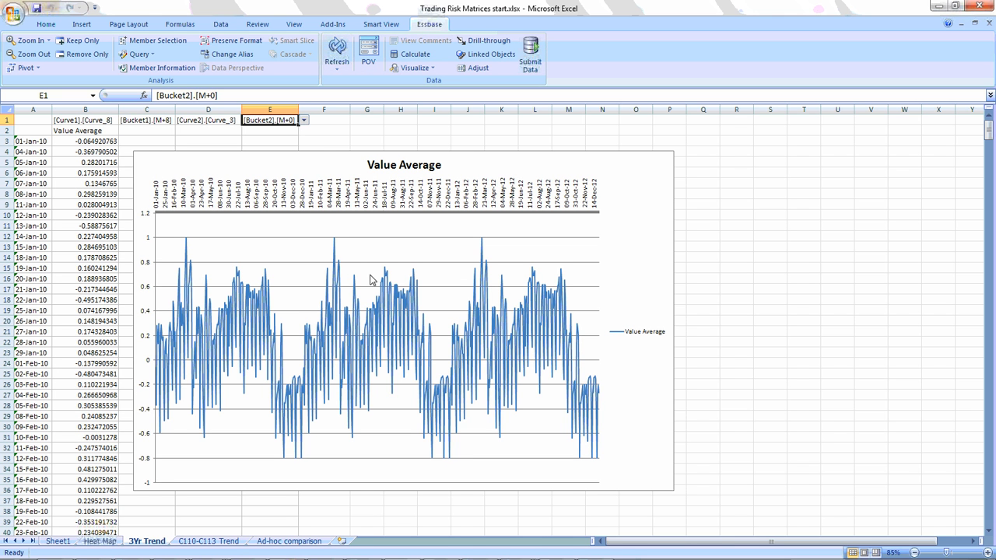
Set the Bucket2 member in cell E1 back to M+4 and refresh the trend data.
click(304, 121)
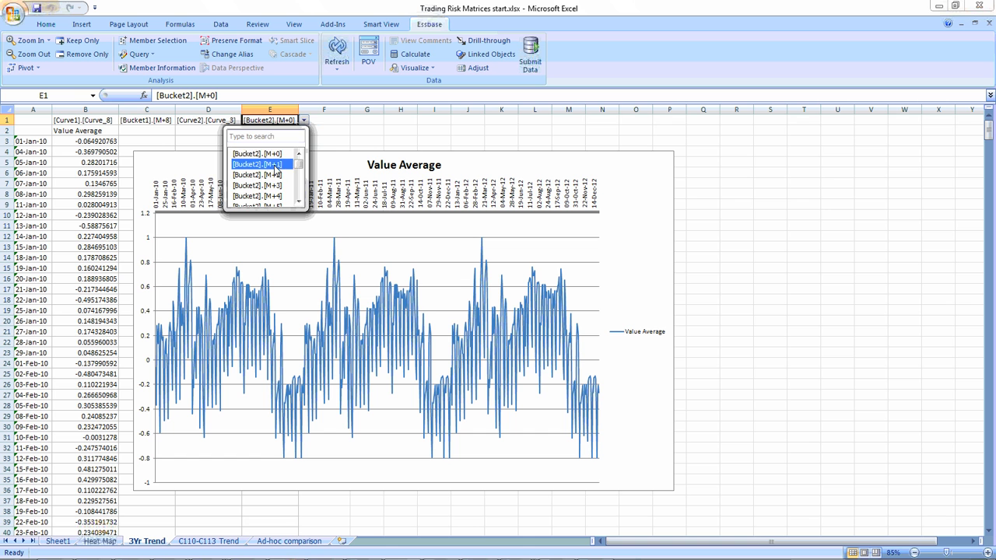
click(283, 200)
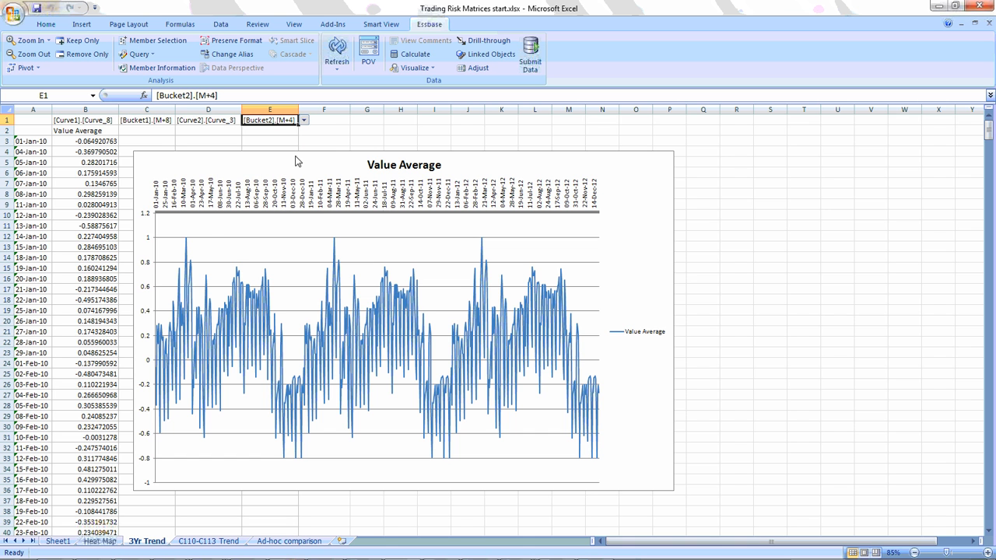
click(343, 50)
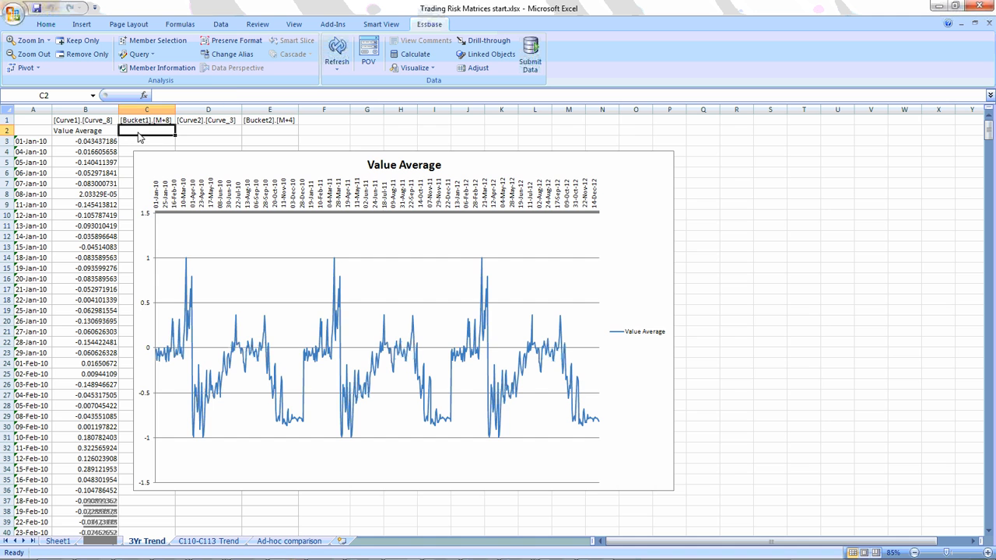
Move the trend chart away from column C and insert the Monthly Value Avg and Quarterly Value Avg measures starting in cell C2.
drag(162, 162, 231, 143)
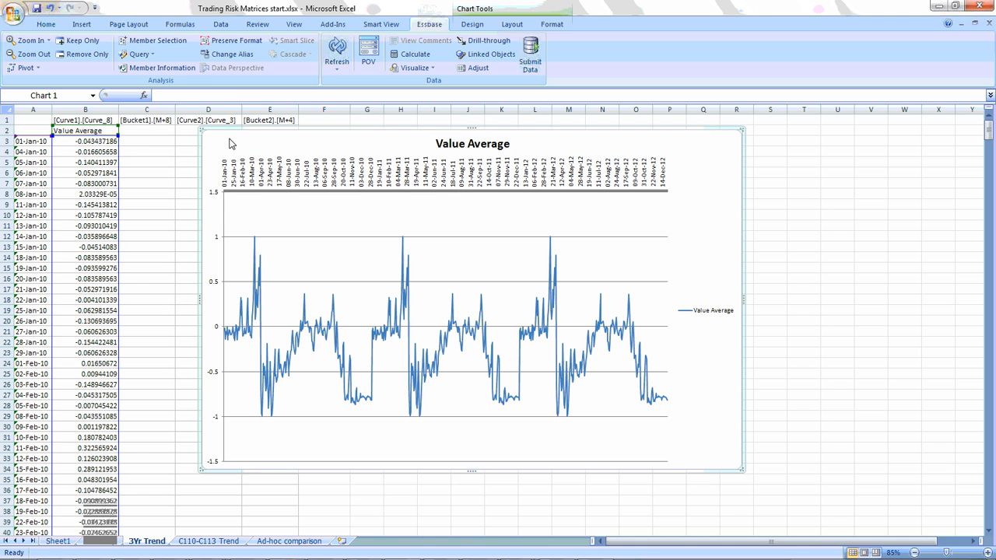
click(145, 131)
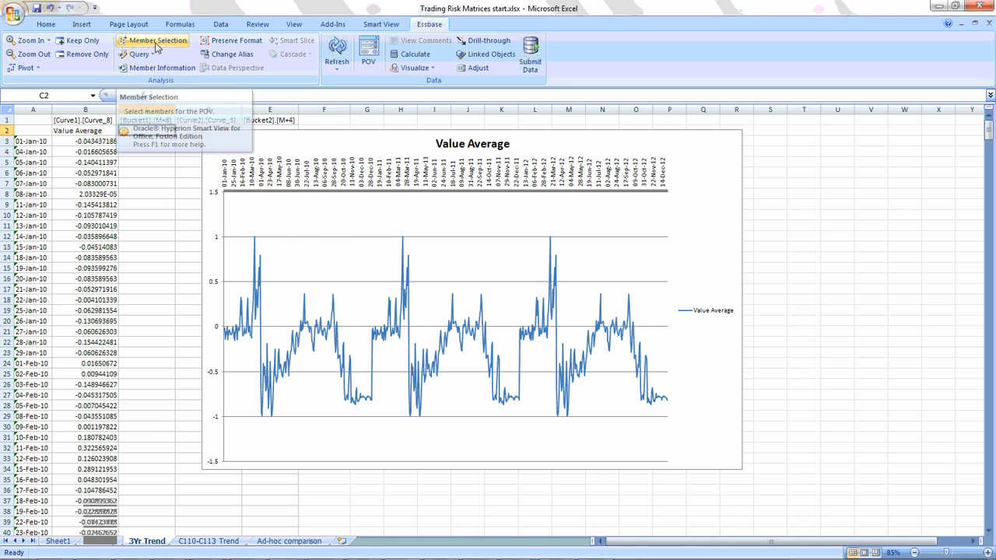
click(155, 45)
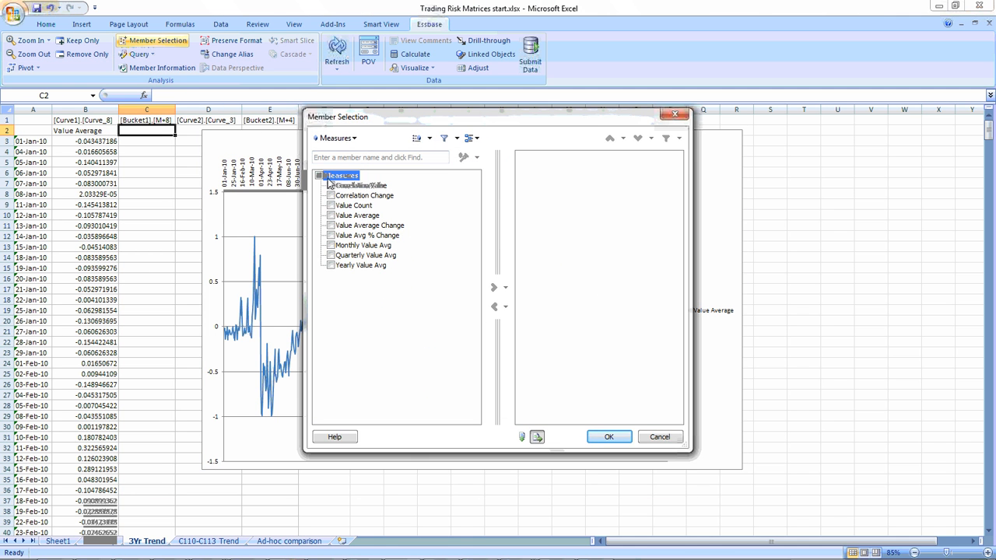
click(331, 245)
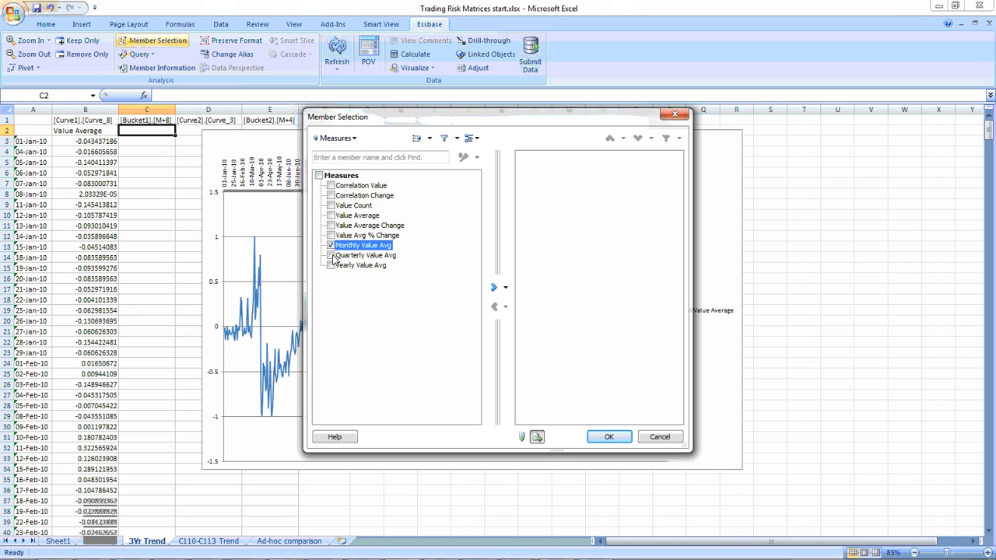
click(331, 255)
click(494, 287)
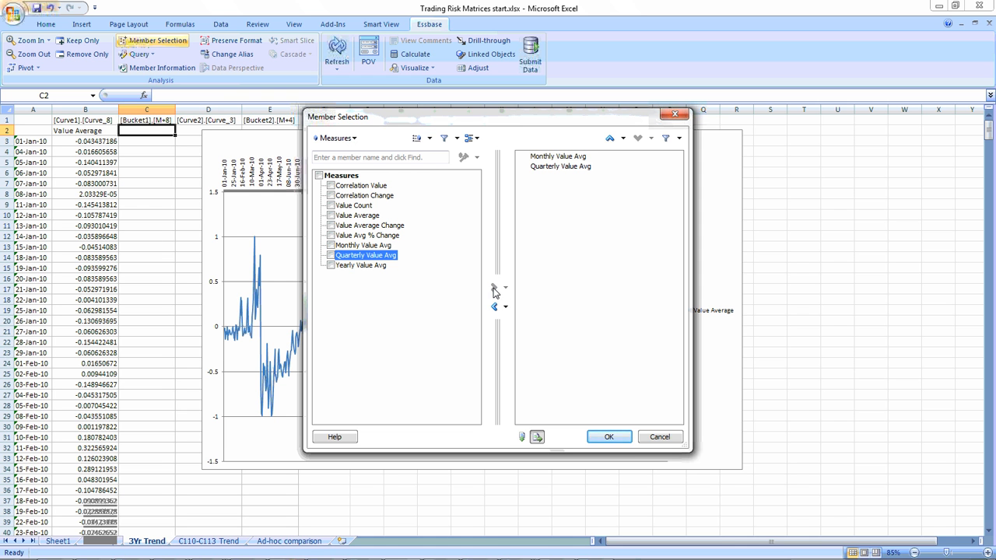
click(610, 438)
Move the chart clear of columns C to E and refresh the data for the added measures.
click(353, 141)
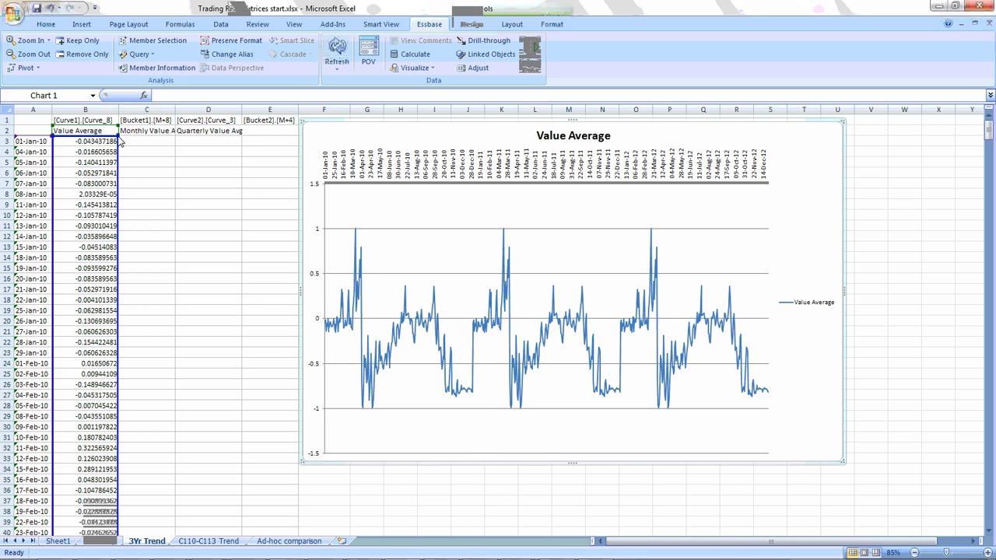
click(350, 200)
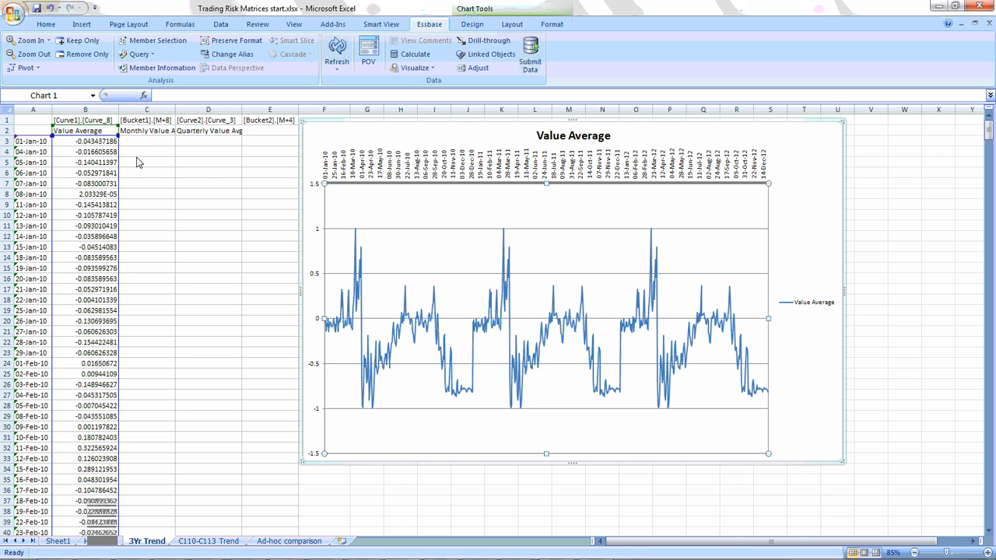
click(150, 131)
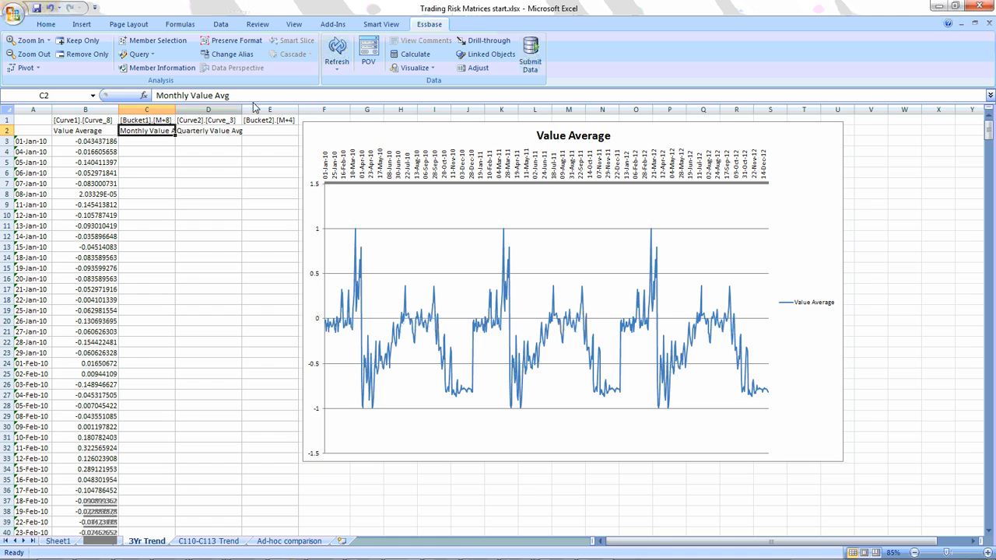
click(338, 47)
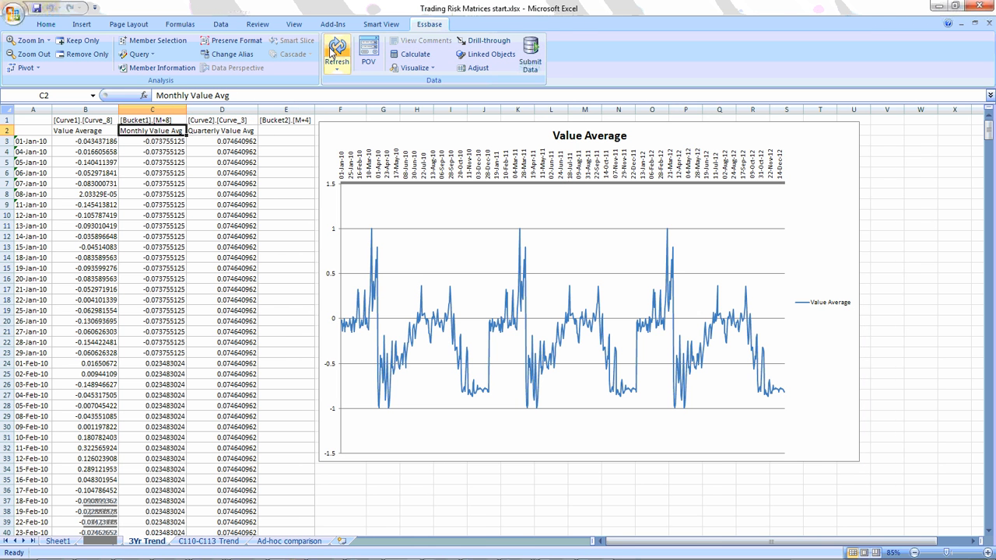
Extend the chart's data range to include the Monthly Value Avg and Quarterly Value Avg columns.
click(92, 143)
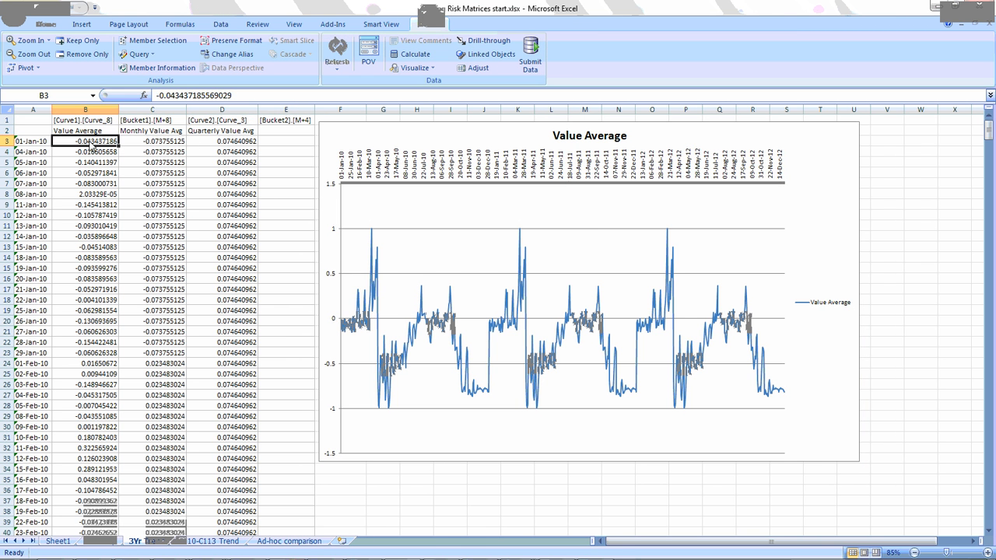
click(378, 164)
drag(119, 165, 185, 142)
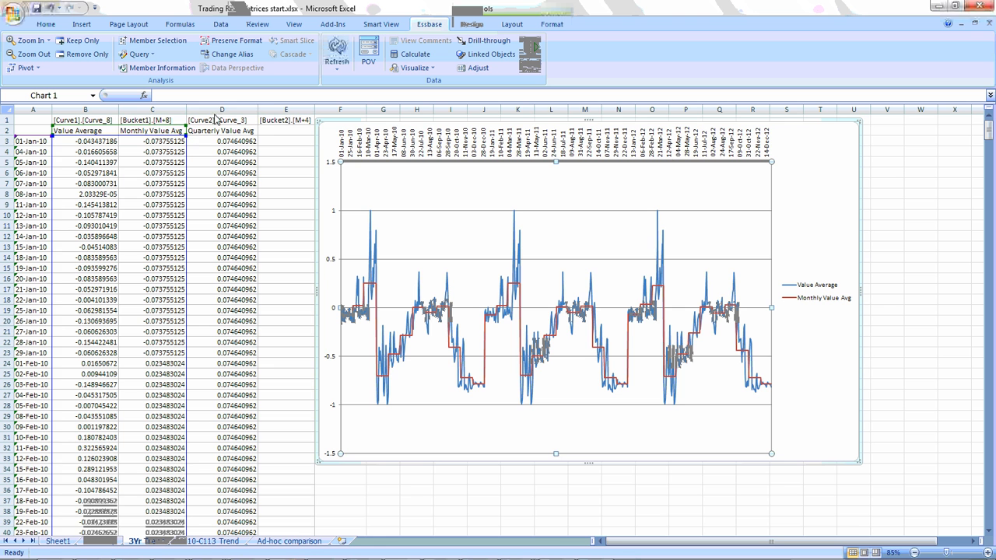
drag(188, 141, 261, 182)
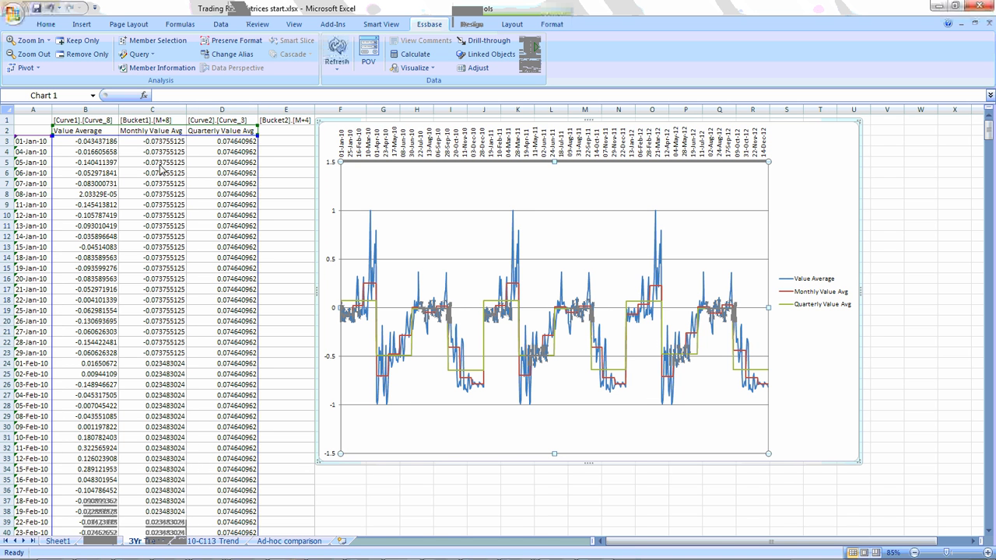
Copy the Quarterly Value Avg heading from cell D2 over the Monthly Value Avg heading in C2.
click(211, 132)
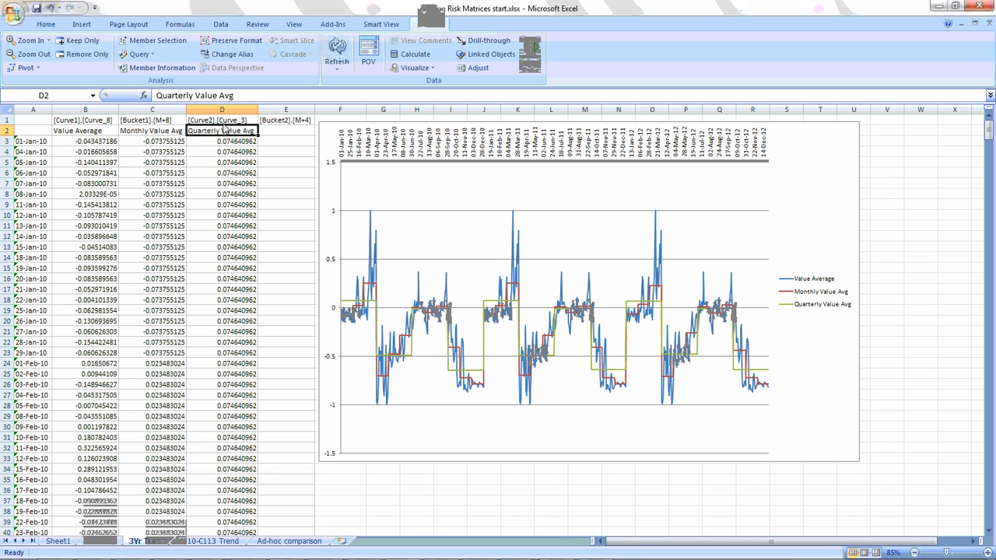
key(ctrl+c)
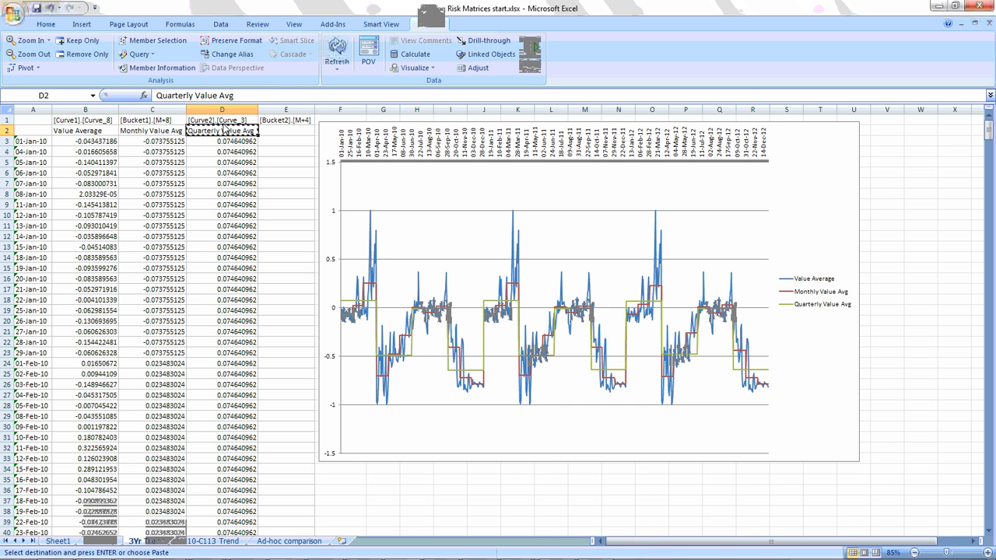
key(Left)
key(ctrl+v)
Clear column D from cell D2 down to the last data row and refresh the sheet.
key(Right)
key(ctrl+shift+Down)
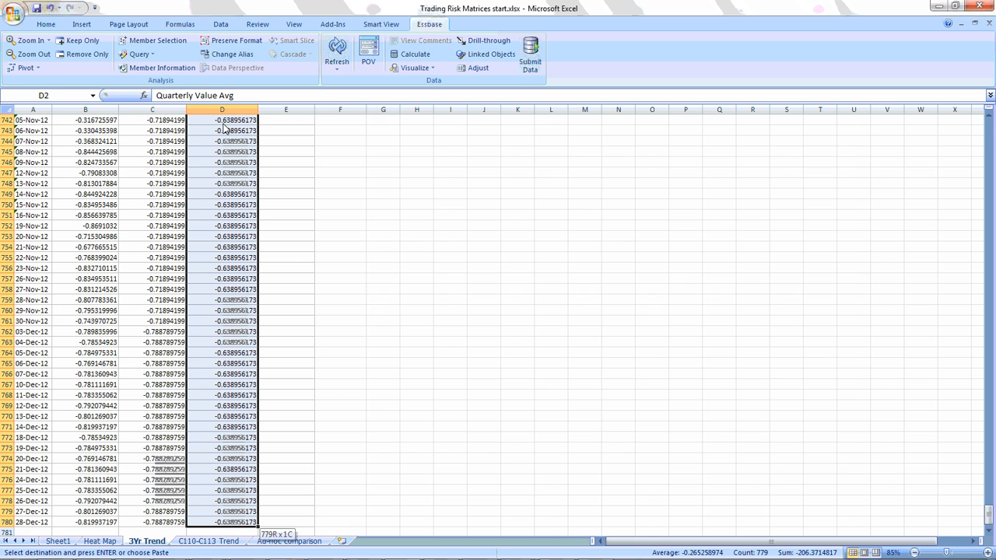
key(Delete)
key(ctrl+BackSpace)
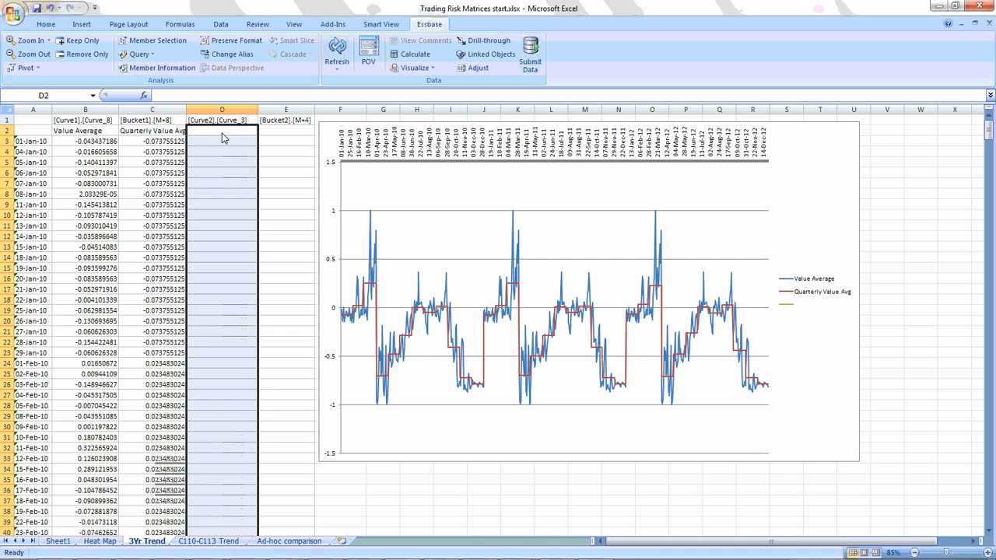
click(337, 46)
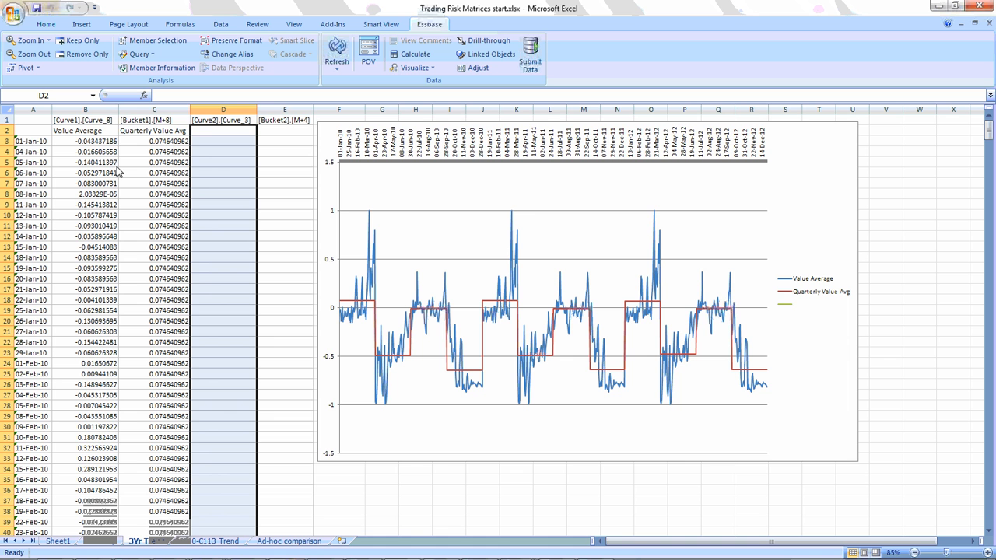
Insert three blank rows between the member headings in row 1 and the measure headings.
drag(8, 130, 14, 156)
right_click(12, 145)
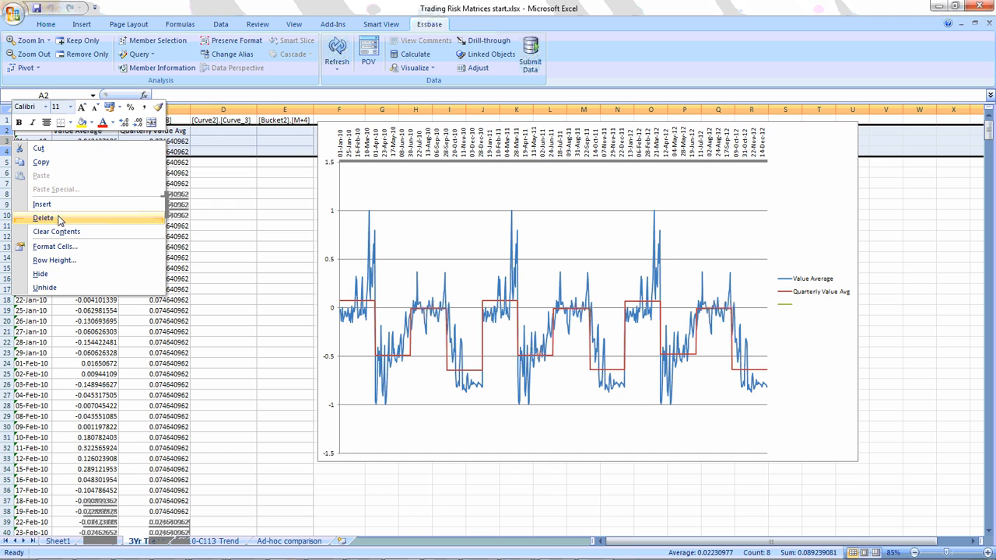
click(53, 205)
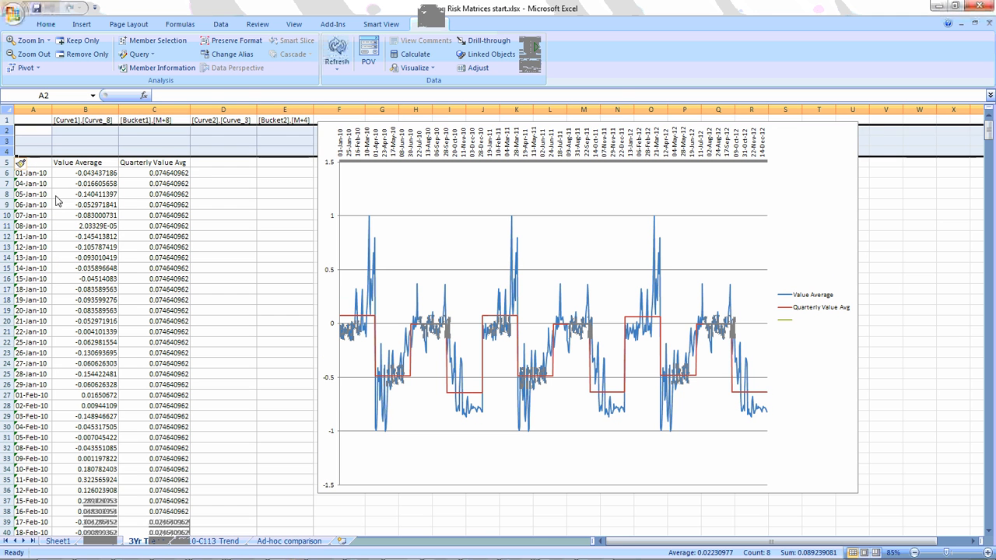
click(199, 178)
Move the Bucket1, Curve2 and Bucket2 members from C1, D1 and E1 into cells B2, B3 and B4 under Curve1.
click(165, 123)
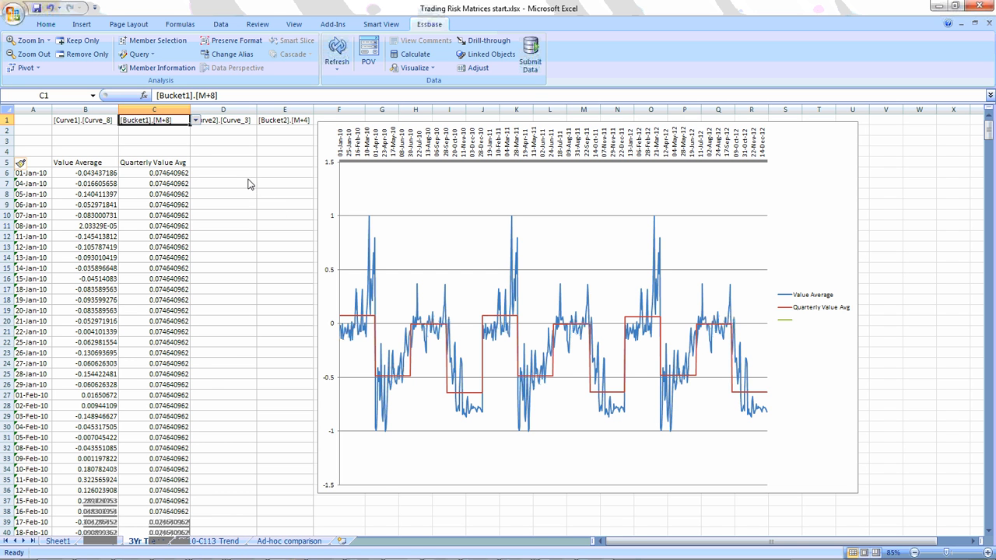
drag(151, 126, 88, 135)
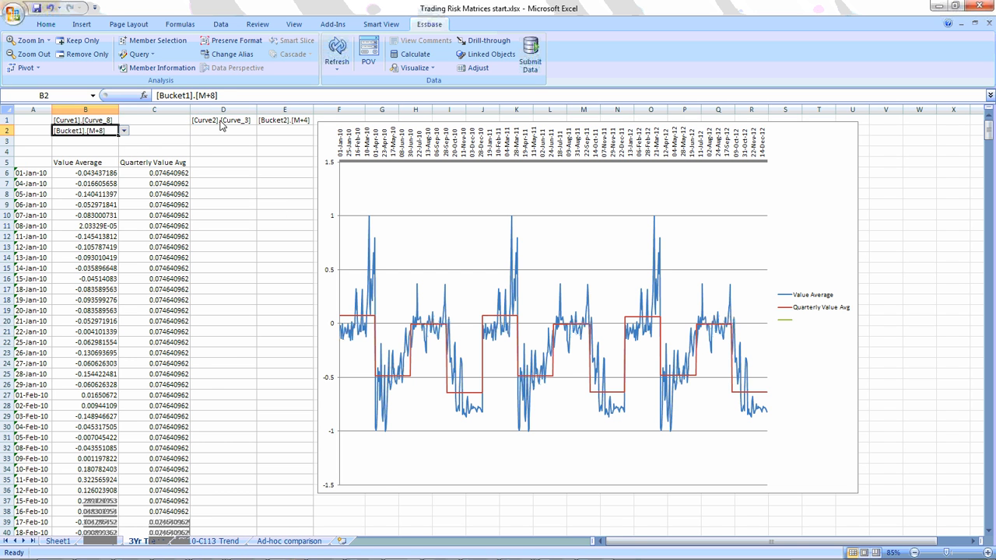
click(222, 120)
key(ctrl+c)
click(84, 141)
key(Return)
click(274, 122)
key(ctrl+x)
click(95, 151)
key(Return)
Copy the Value Average heading from B5 to C5 and the four member headings from B1:B4 to C1:C4.
click(95, 163)
key(ctrl+c)
click(146, 165)
key(ctrl+v)
drag(81, 121, 106, 124)
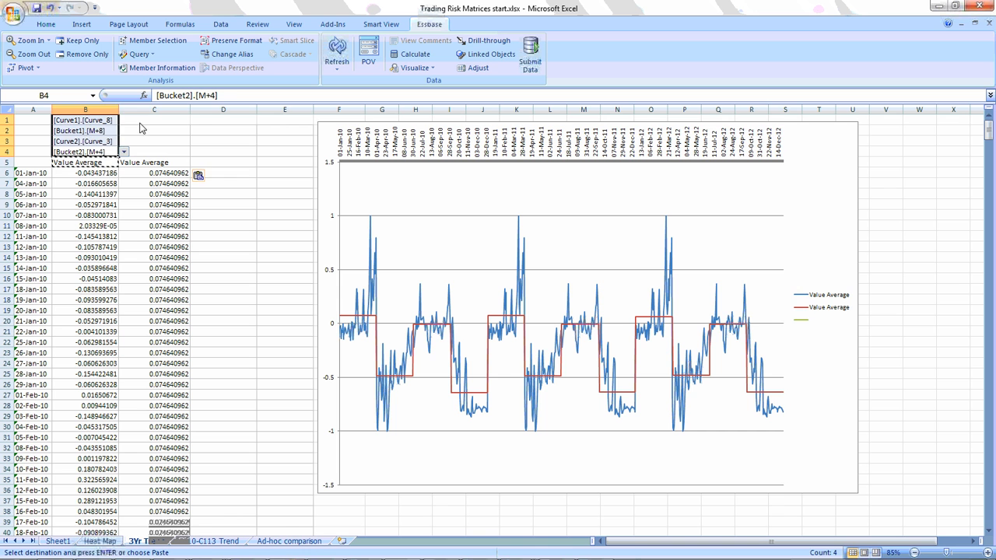
click(149, 123)
key(ctrl+v)
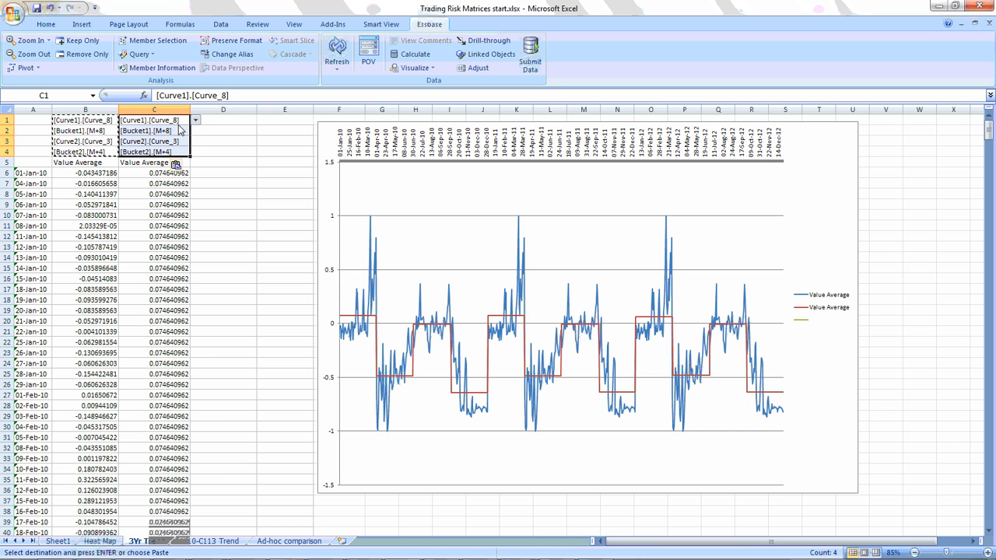
Change the Bucket2 member in cell C4 to M+0 and refresh the data.
click(176, 153)
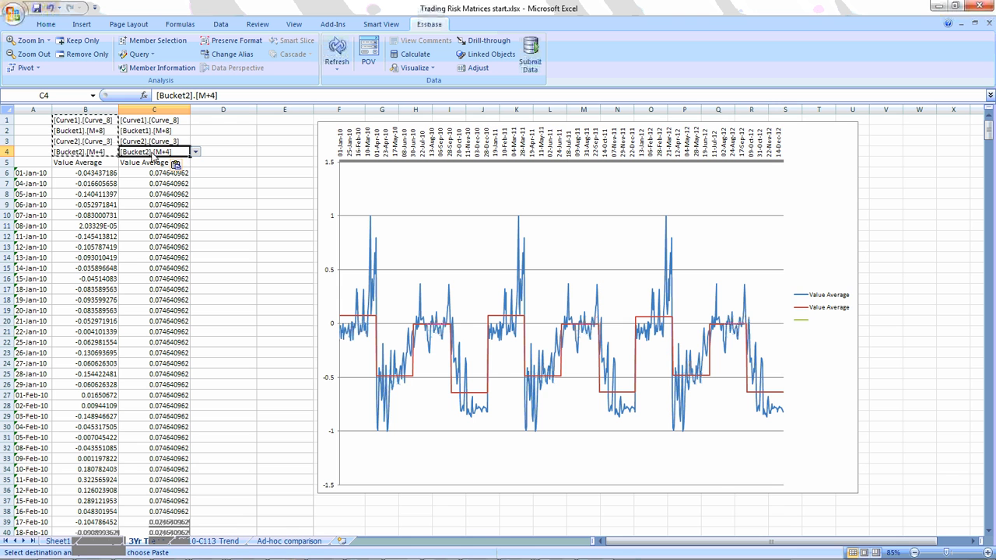
double_click(212, 95)
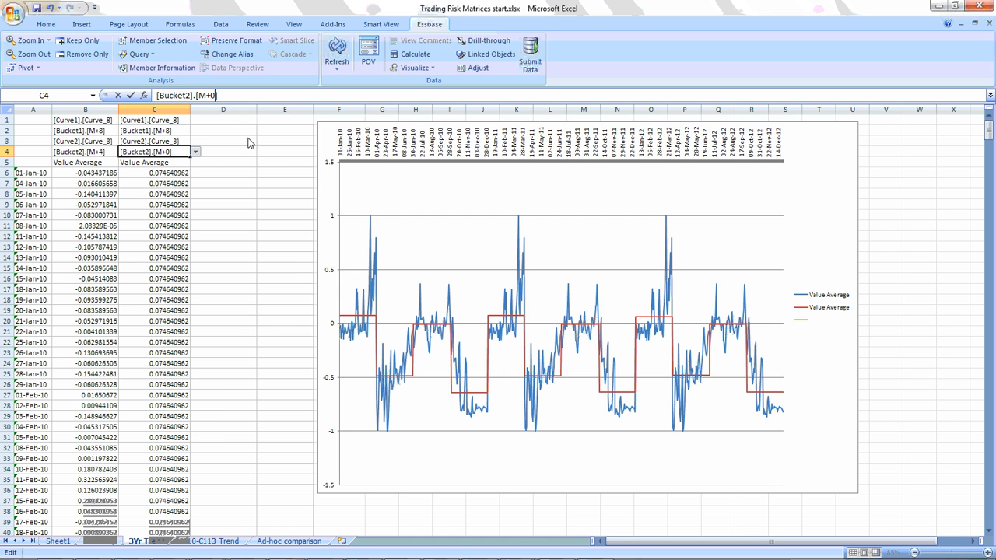
key(Return)
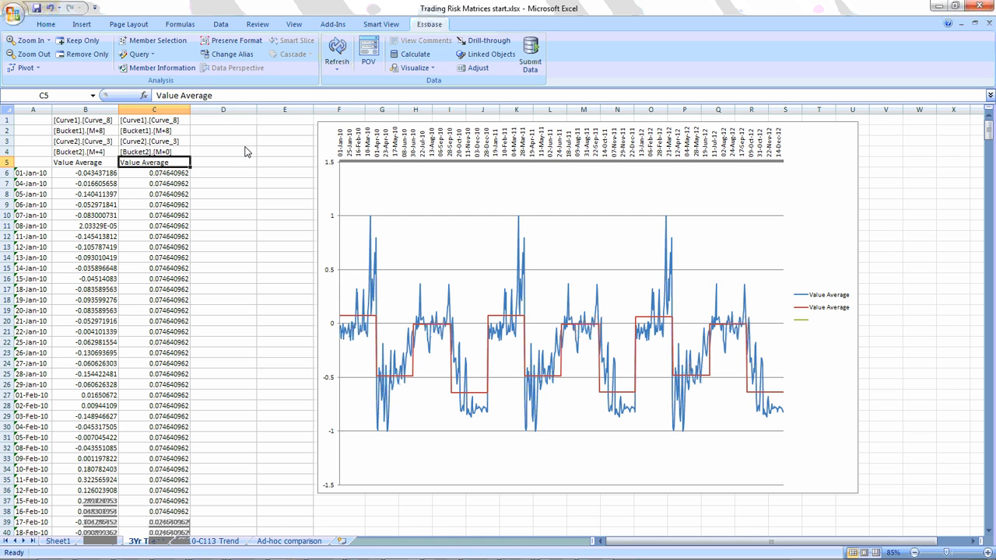
click(341, 48)
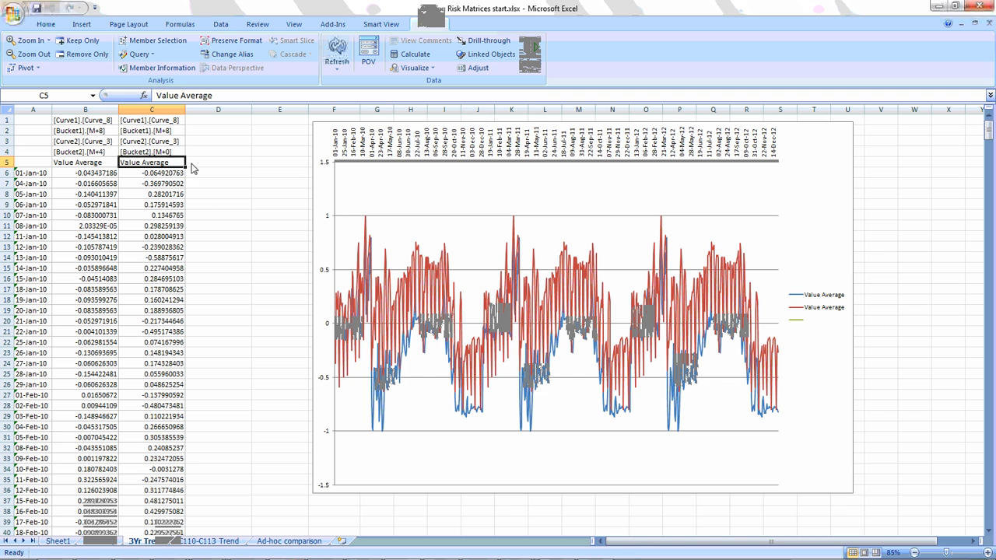
Change the Bucket2 member in cell C4 to M+5 and refresh the data.
click(102, 152)
click(146, 154)
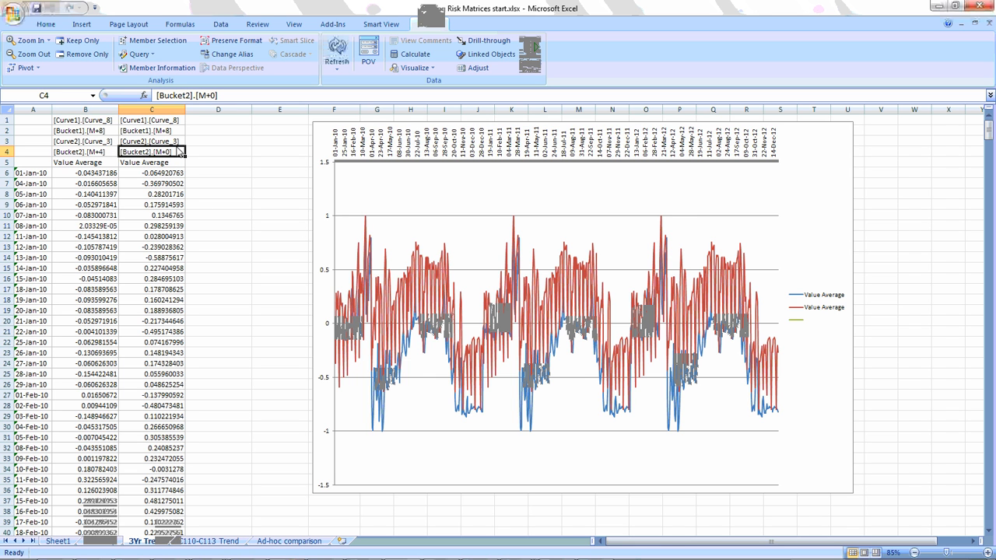
click(212, 95)
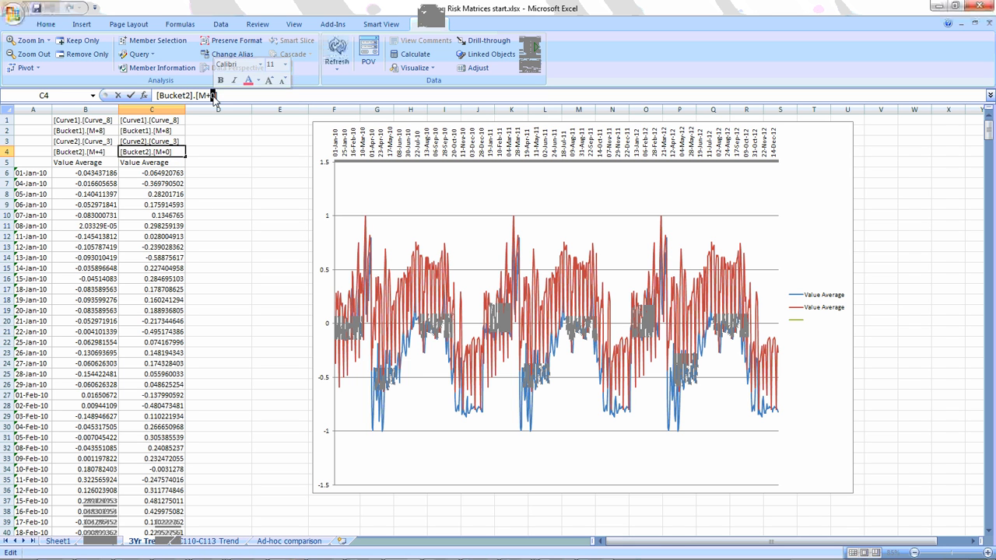
text(5)
key(Return)
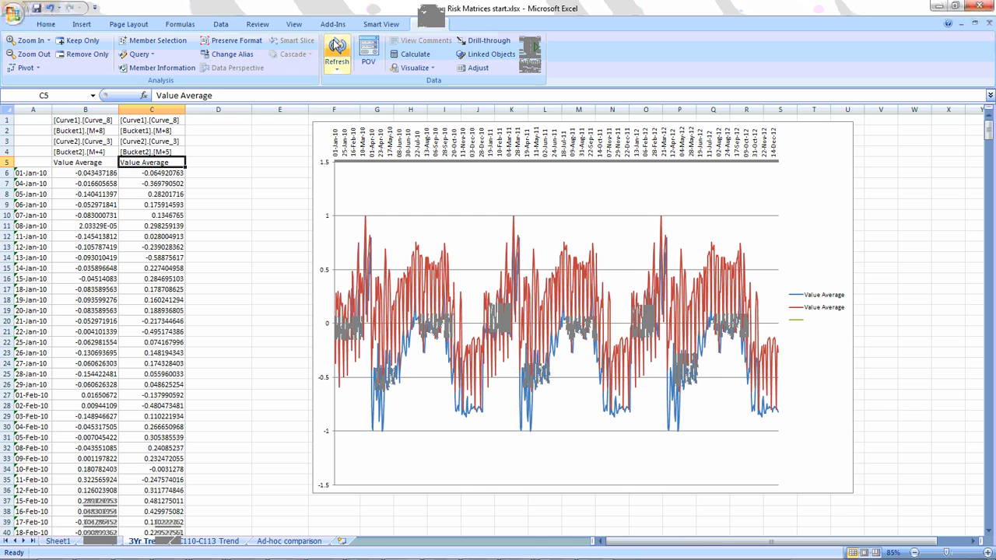
click(336, 45)
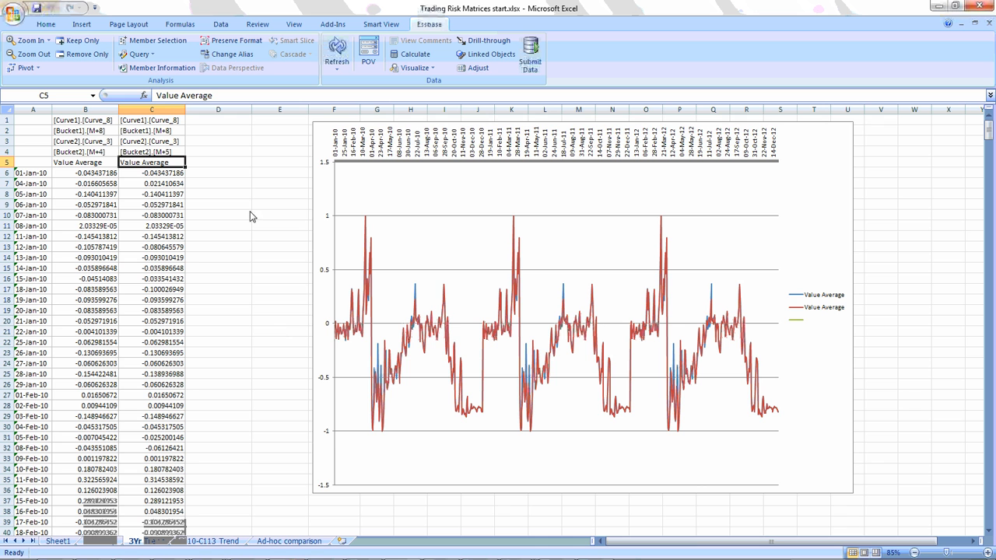
Add a diff heading in D5 and enter the formula =C6-B6 in D6.
click(218, 163)
text(diff)
key(Return)
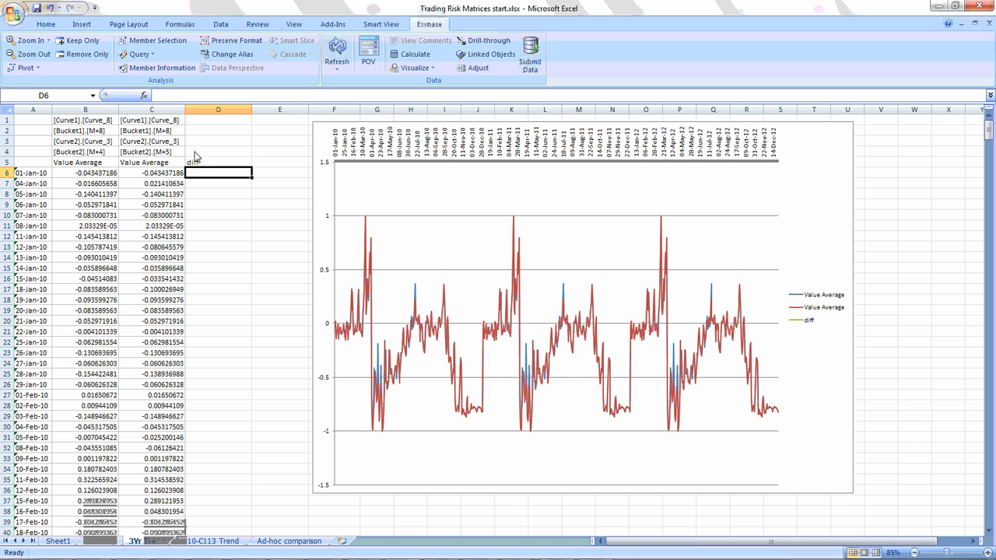
text(=)
click(165, 177)
text(-)
click(78, 177)
key(Return)
Copy the difference formula from D6 down the diff column to the last date row, D783.
click(231, 176)
key(ctrl+c)
key(Left)
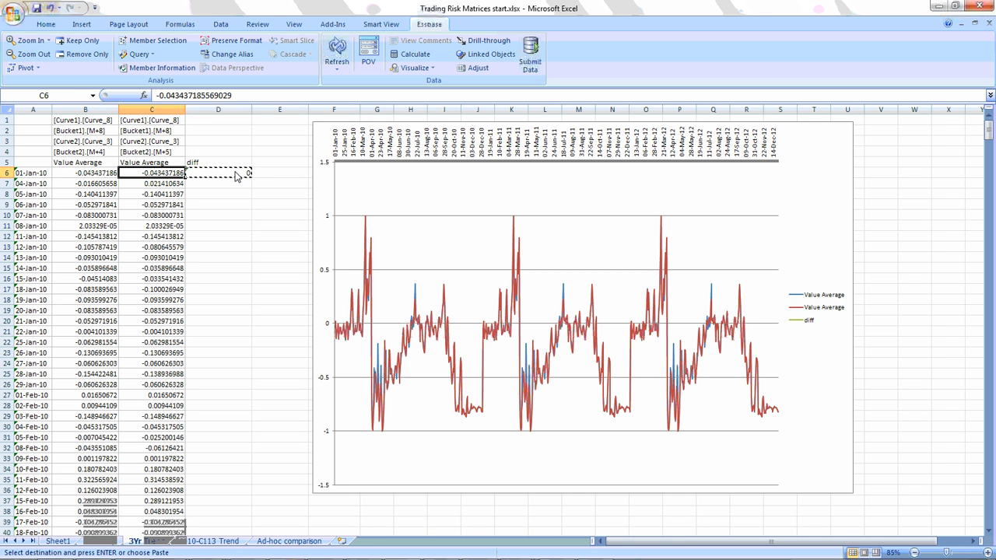
key(ctrl+Down)
key(Right)
key(ctrl+shift+Up)
key(ctrl+v)
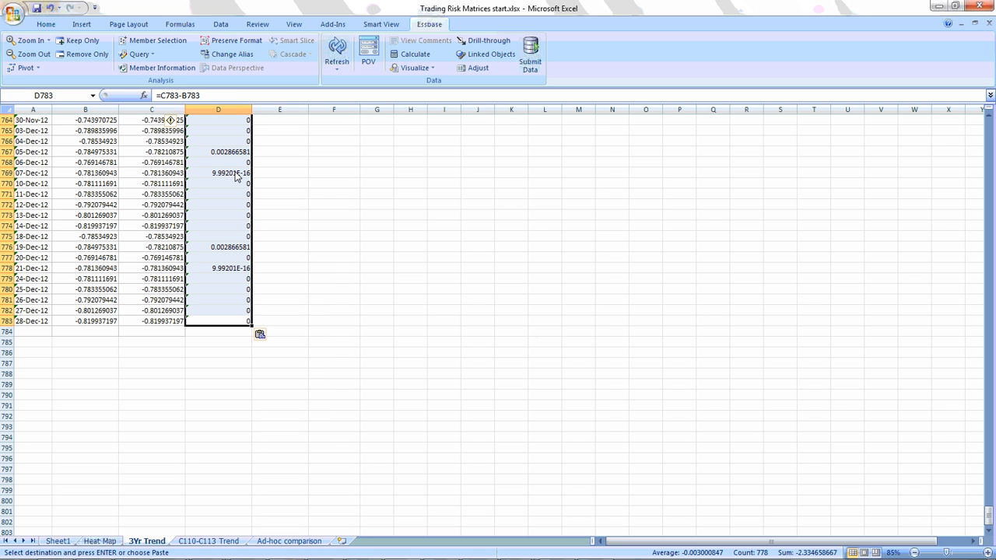
drag(985, 514, 986, 124)
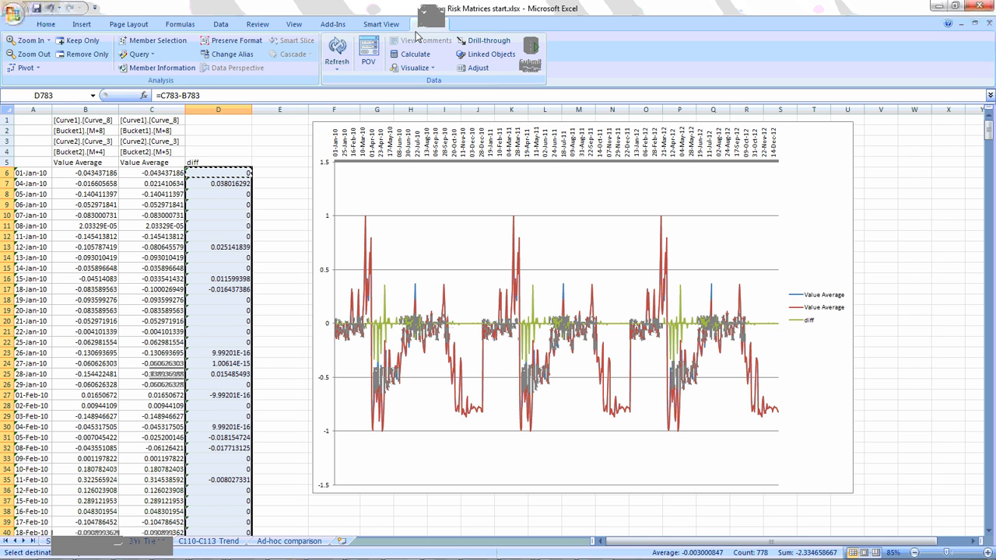
Apply a 3-Color Scale conditional format with a white midpoint to the diff values.
click(46, 25)
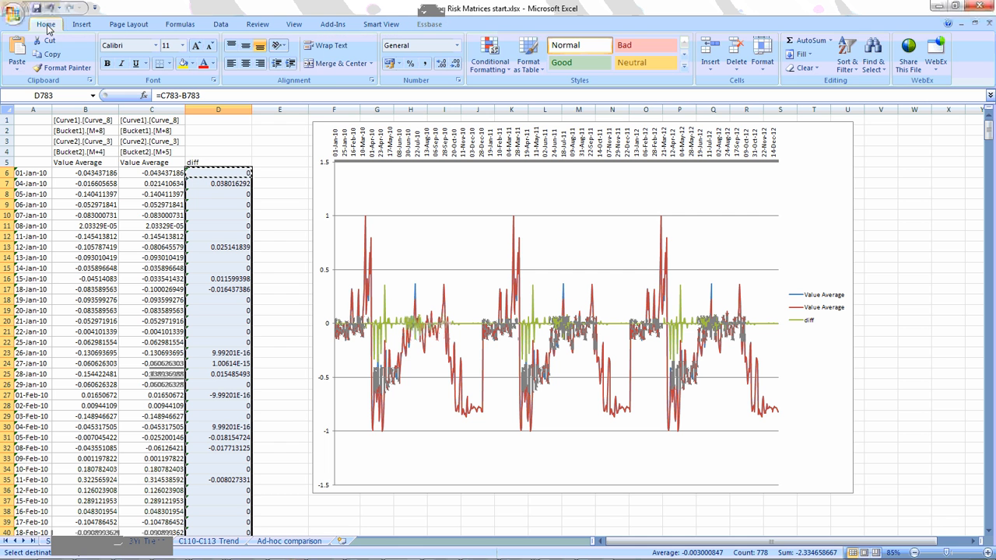
click(490, 55)
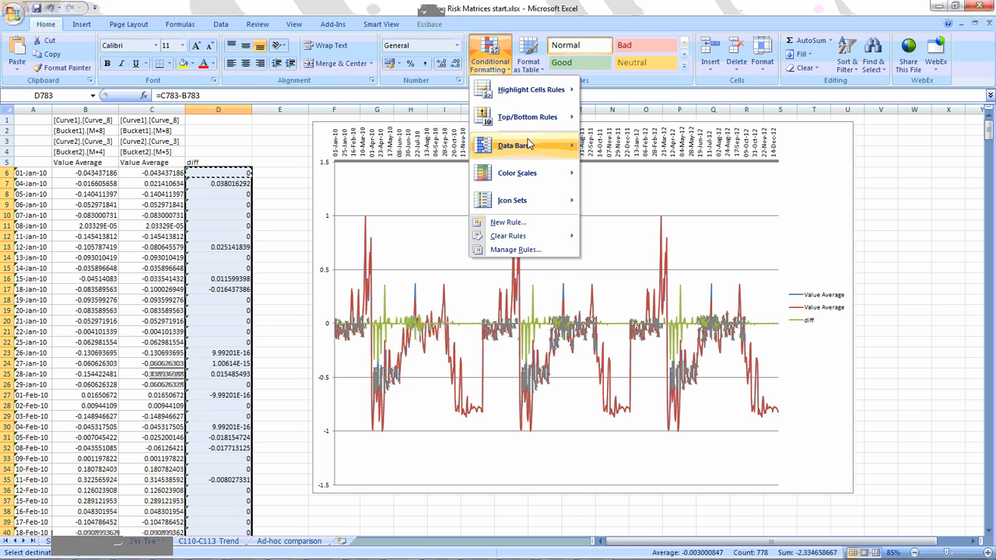
mouse_move(529, 173)
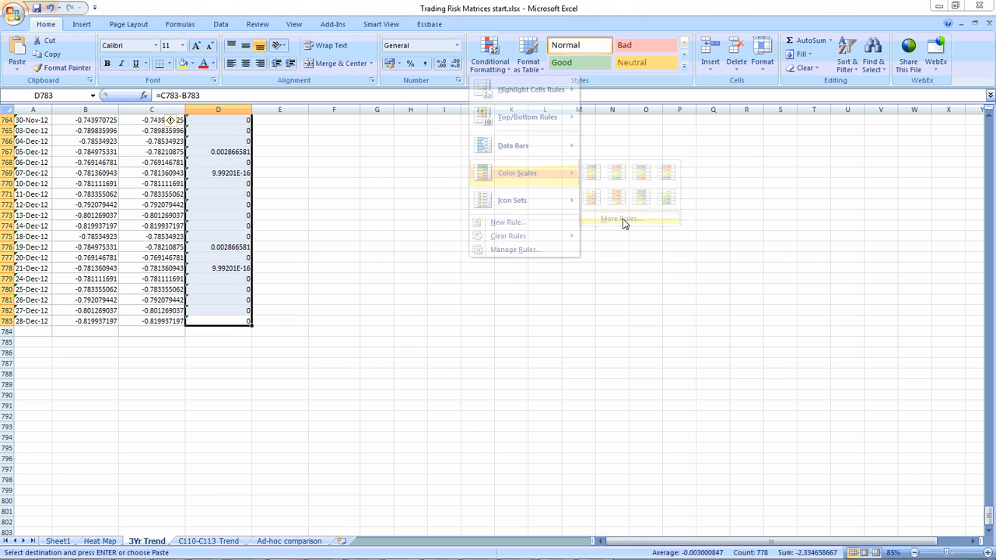
click(623, 219)
click(529, 286)
click(521, 305)
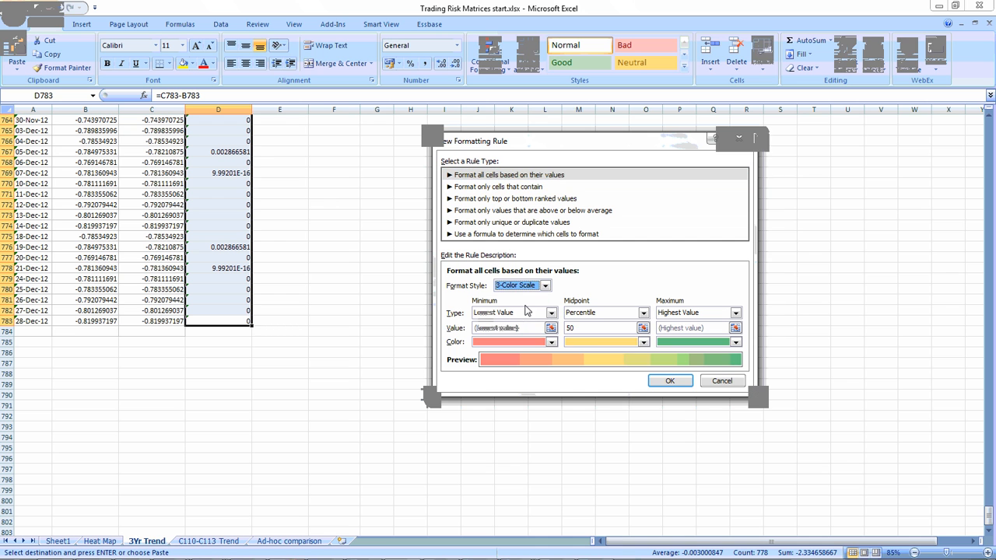
click(643, 342)
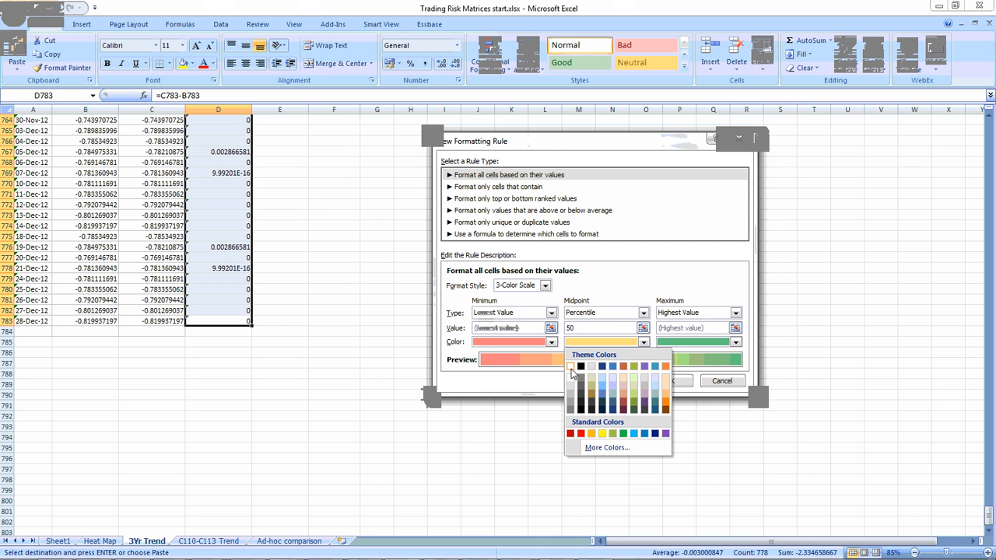
click(572, 372)
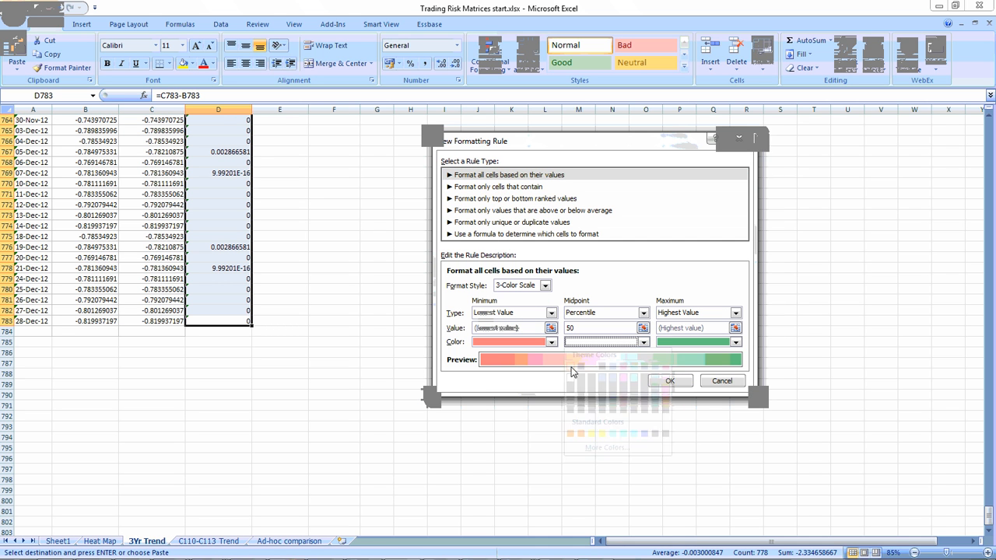
click(670, 380)
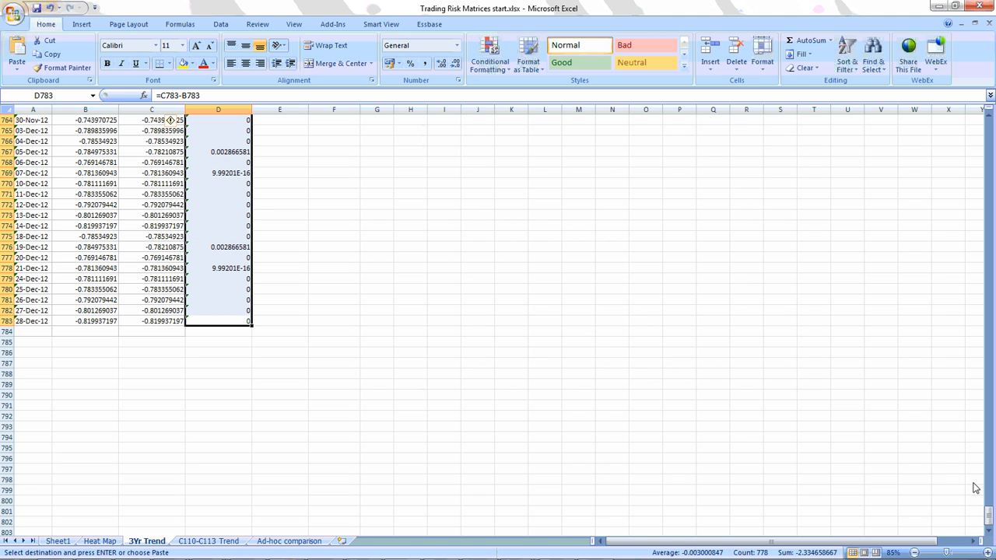
Narrow the trend chart's source range so that it plots only the diff column.
drag(990, 514, 990, 118)
click(427, 228)
key(Escape)
key(Escape)
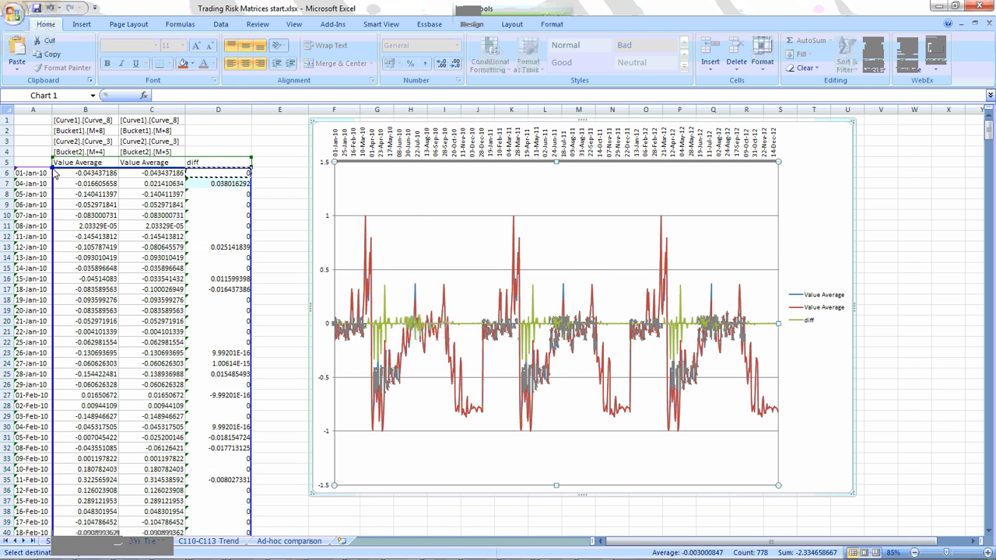
drag(60, 171, 192, 173)
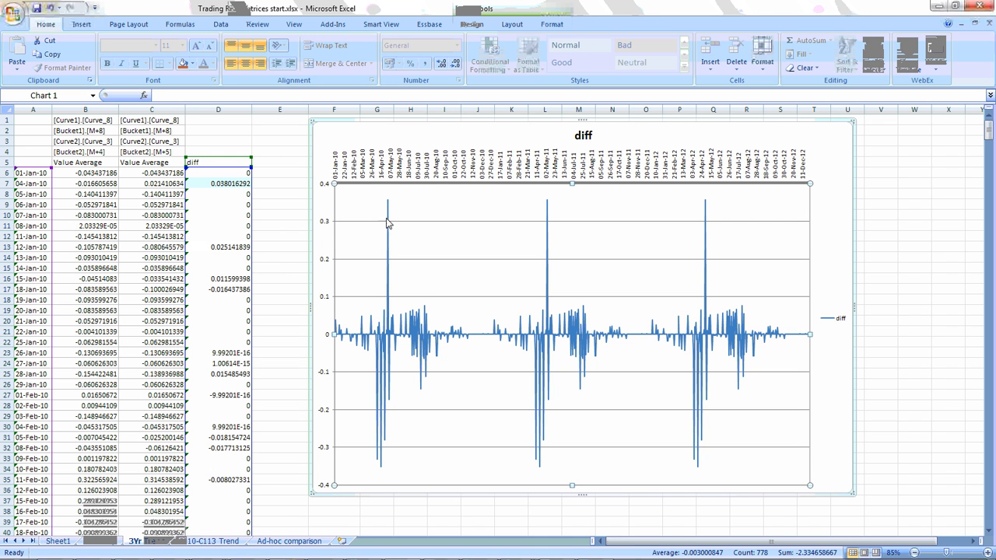
Locate the chart's early-May 2010 peak in the color-coded diff column and inspect that cell.
mouse_move(389, 205)
scroll(33, 432, down, 18)
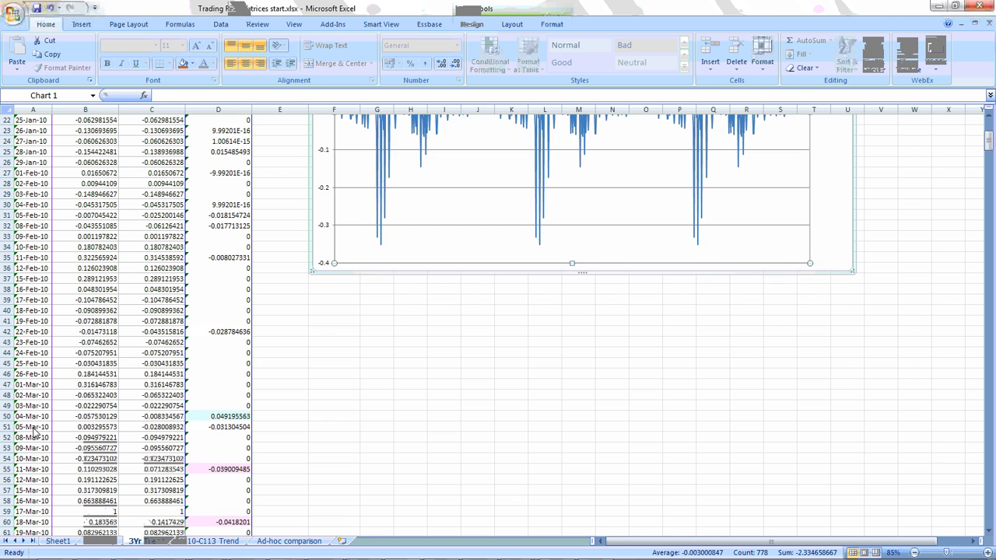
scroll(34, 433, down, 10)
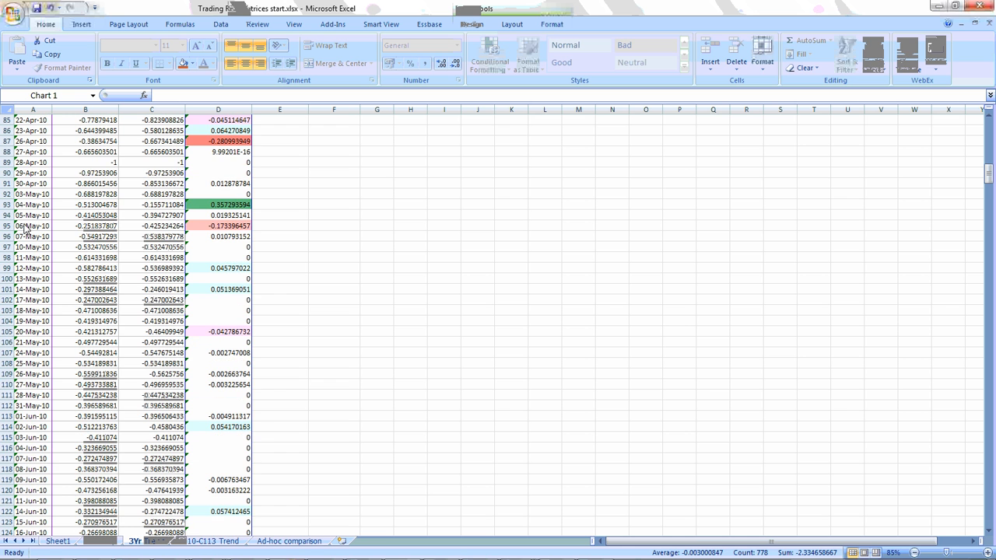
scroll(35, 249, up, 2)
click(233, 272)
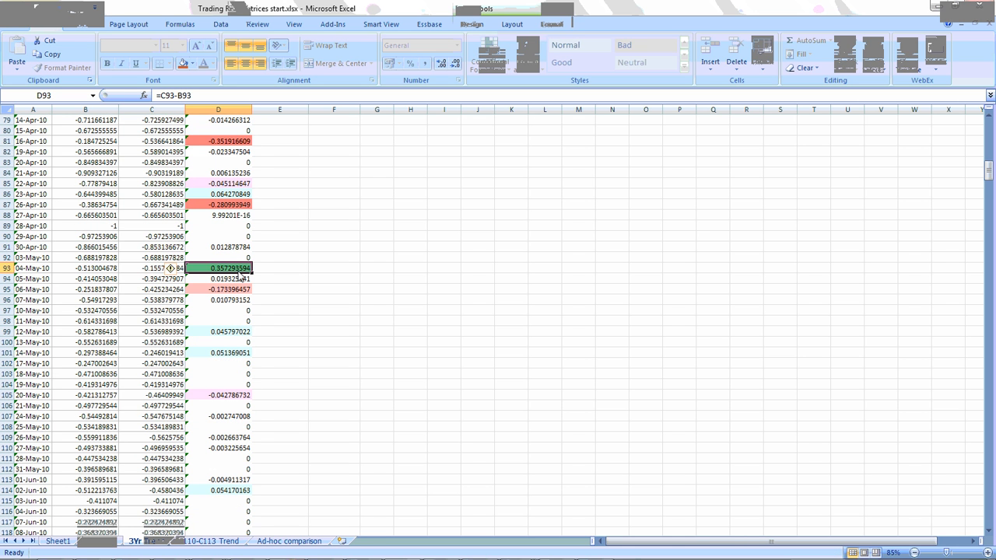
drag(989, 172, 989, 125)
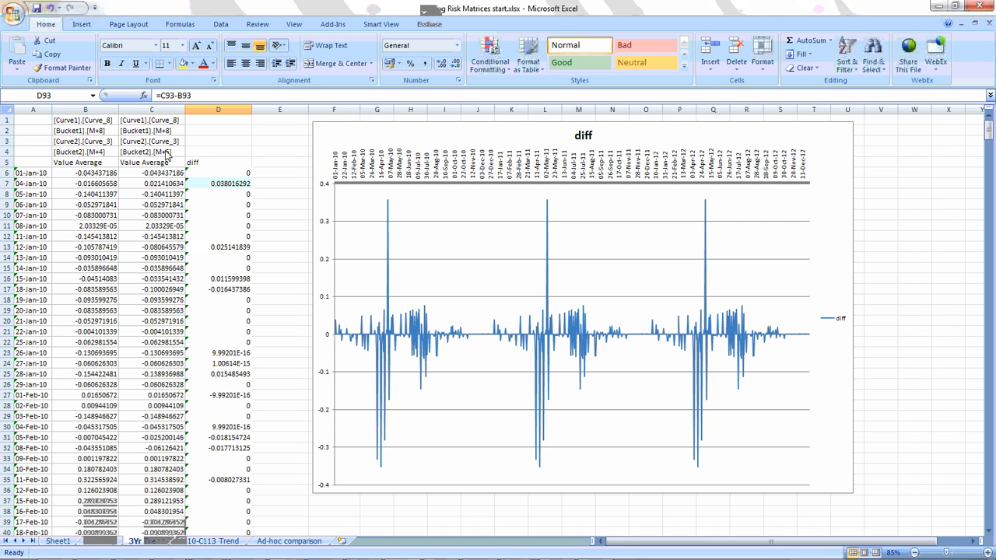
Replace the Value Average measure in C5 with the Correlation Value member and refresh the data.
click(170, 154)
click(154, 164)
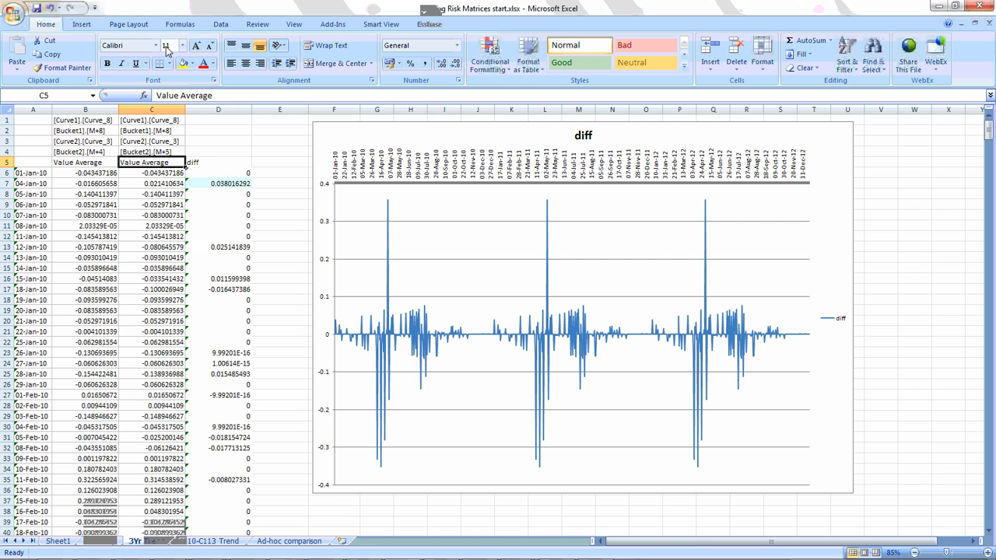
click(381, 24)
click(428, 24)
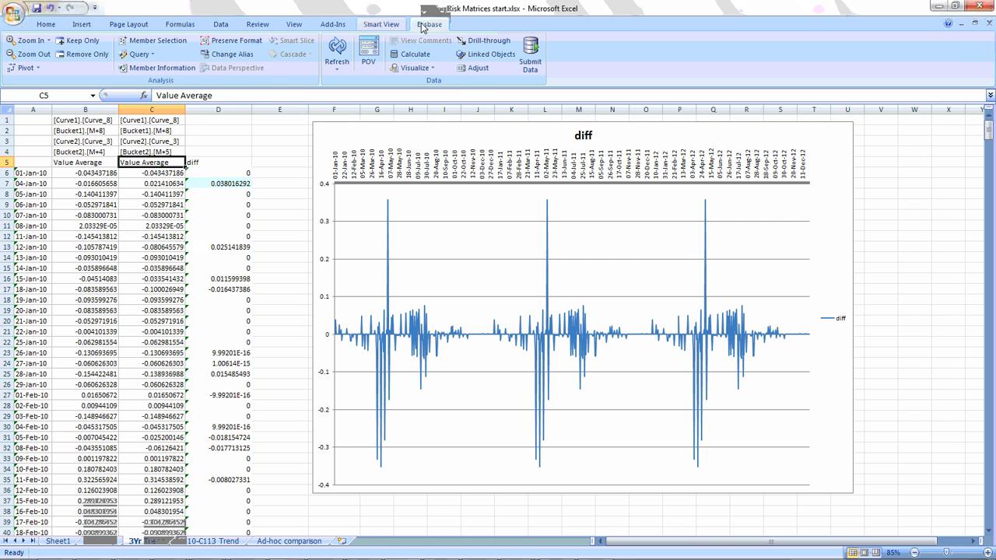
click(155, 43)
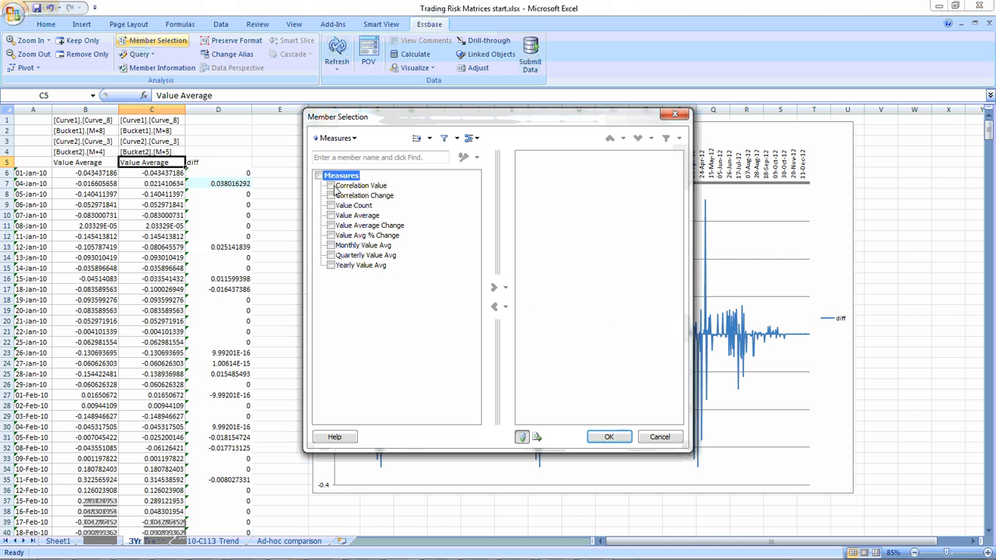
click(333, 186)
click(494, 288)
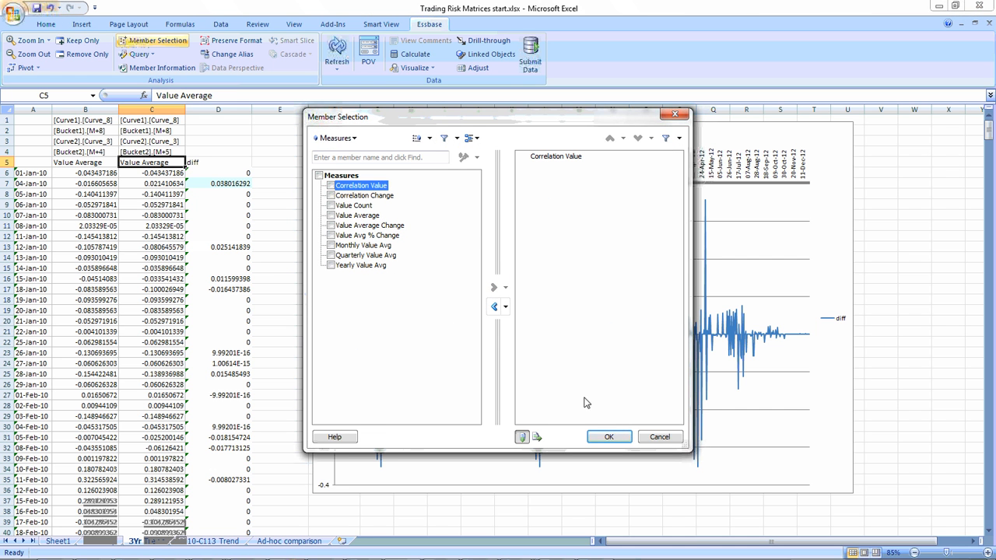
click(611, 437)
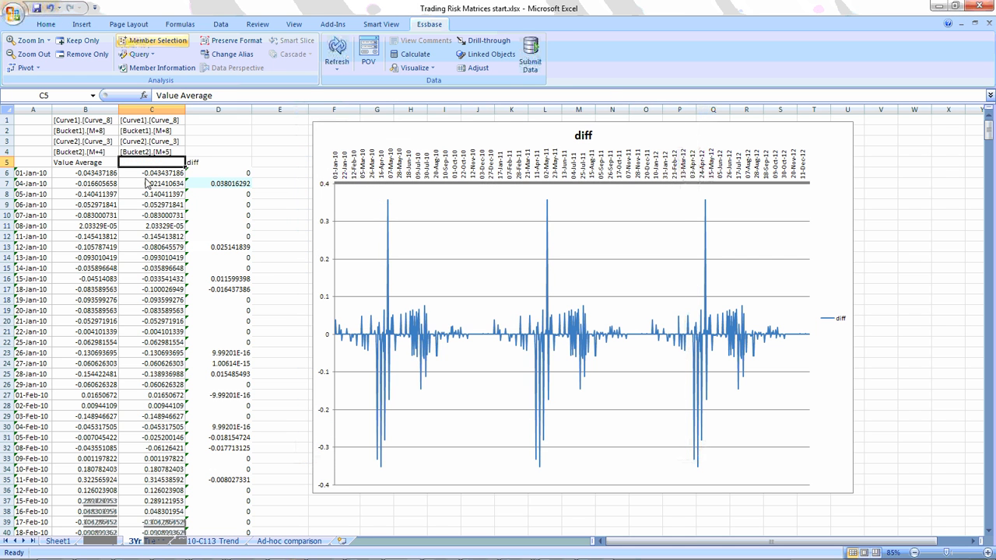
click(337, 47)
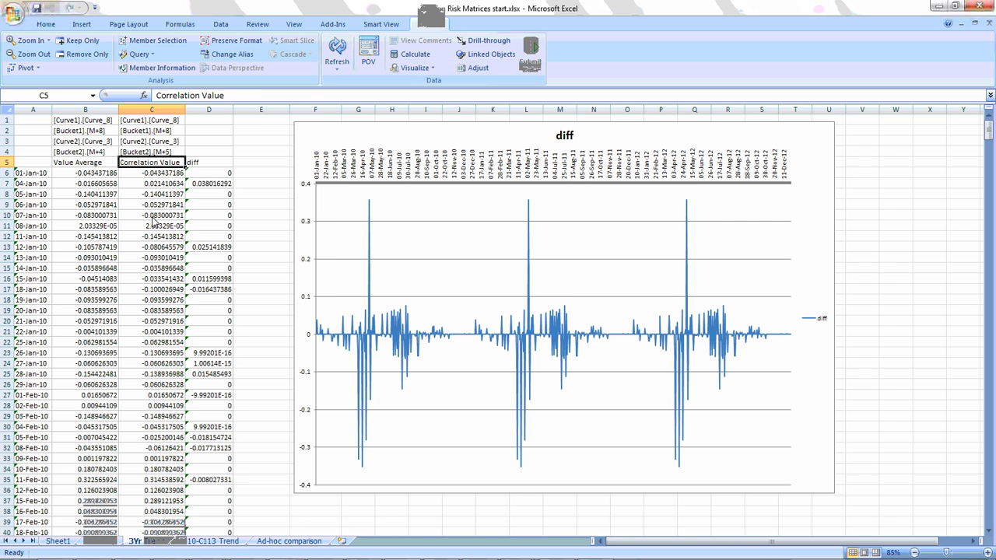
Halve the January 2010 Correlation Value figures in C6:C26 with the Adjust command.
click(162, 176)
drag(161, 179, 165, 386)
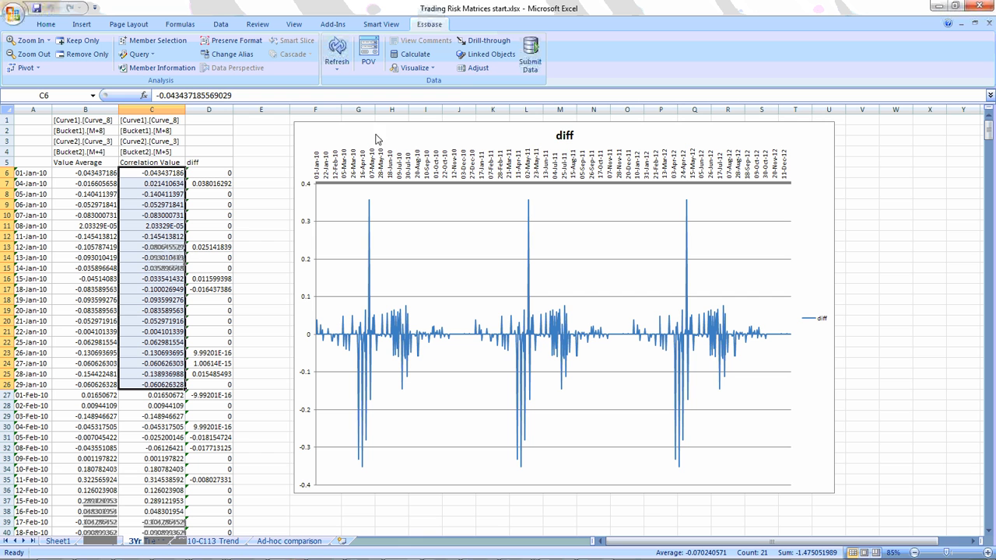
click(479, 69)
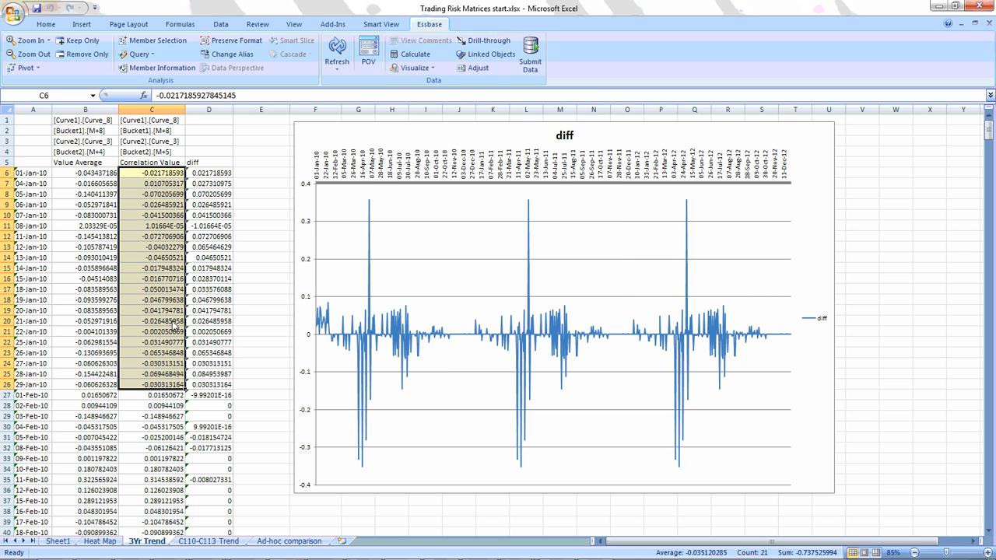
Submit the adjusted correlation values to the Essbase database and refresh the sheet.
click(207, 280)
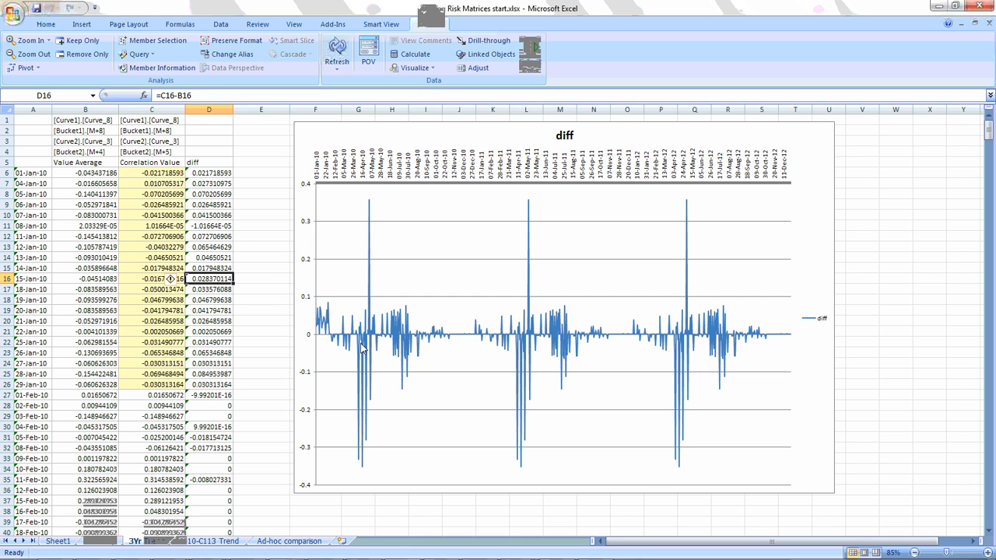
click(532, 60)
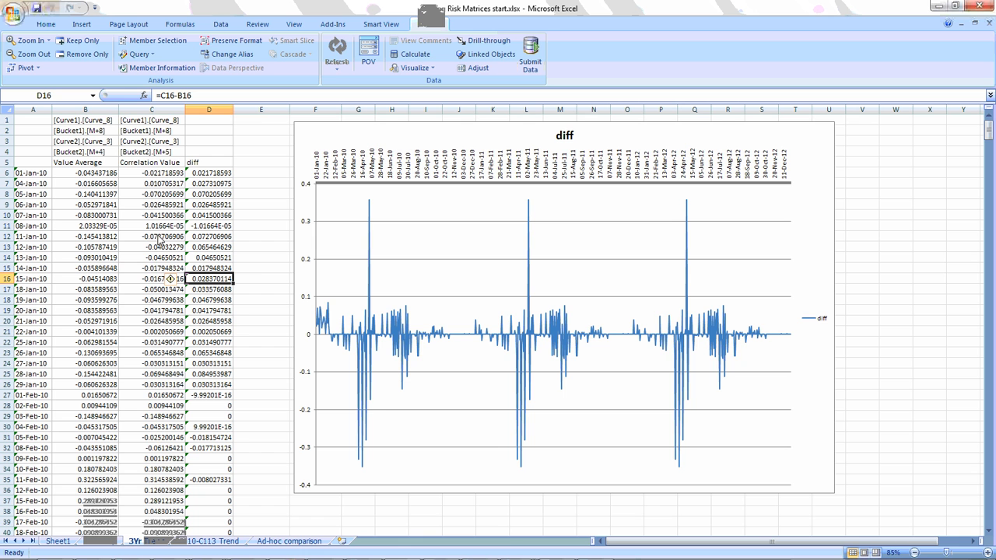
click(343, 45)
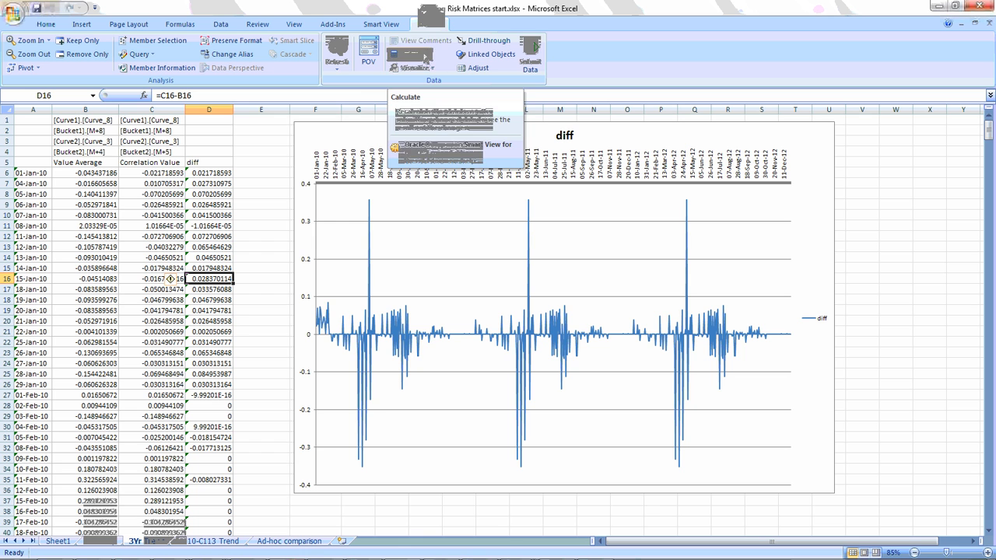
Review the calculation scripts available for the Risk cube and close the list without launching one.
click(425, 56)
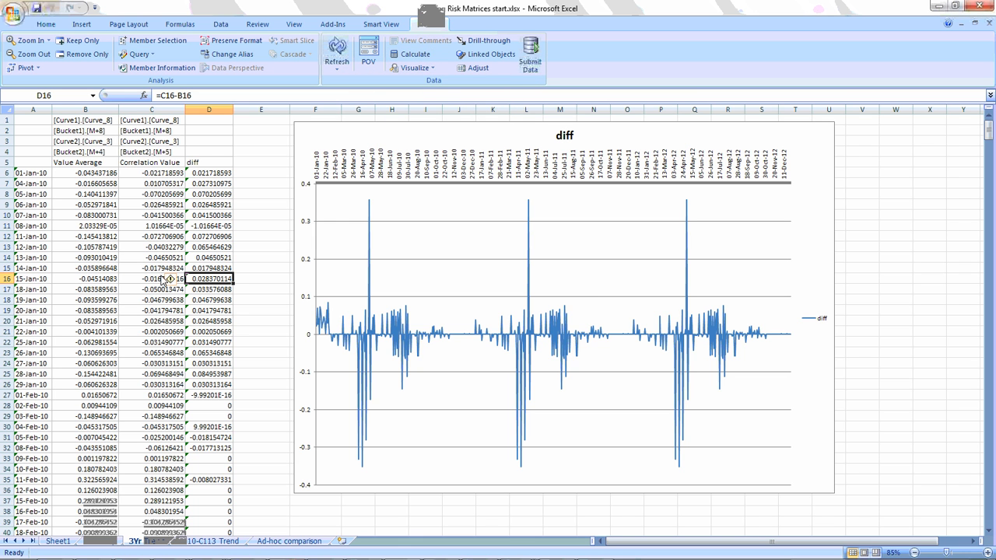
click(420, 56)
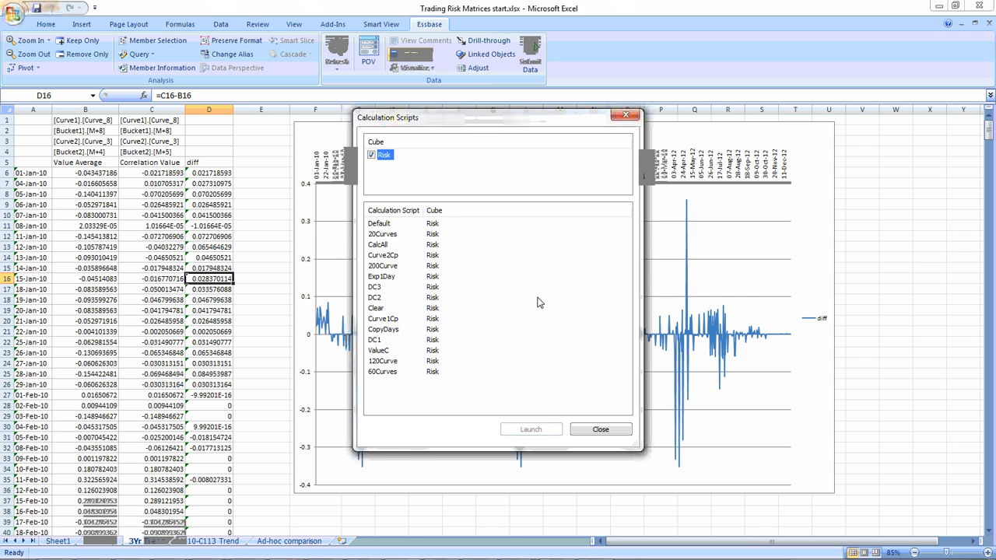
click(591, 431)
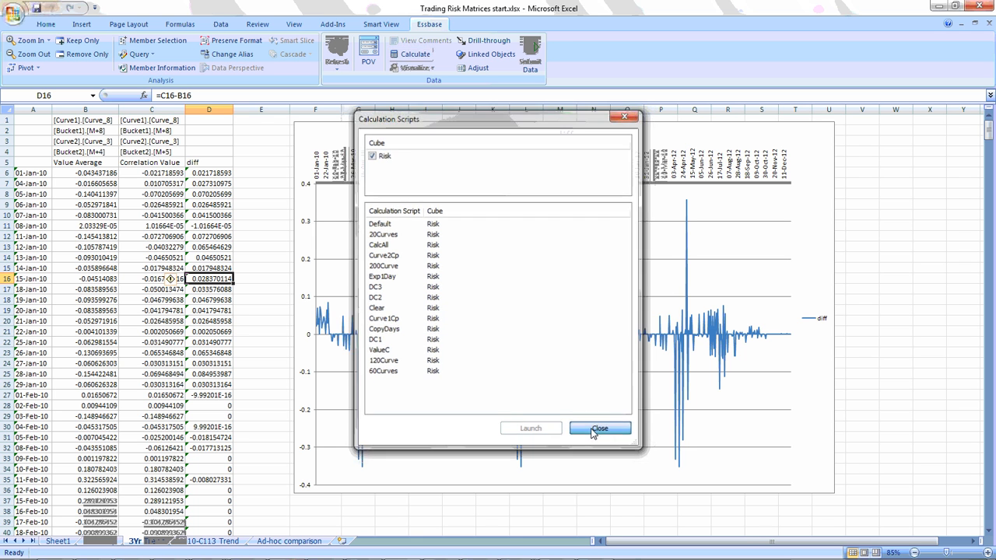